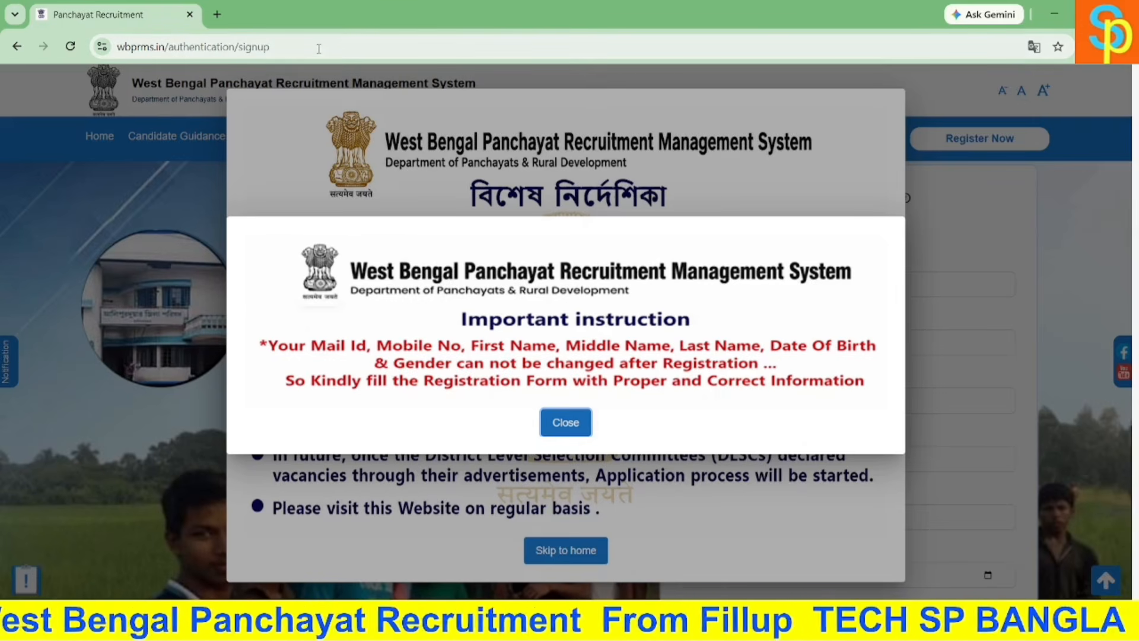
- Highlight the signup page's web address and dismiss the important instruction and special instructions notices
click(283, 51)
drag(283, 51, 111, 79)
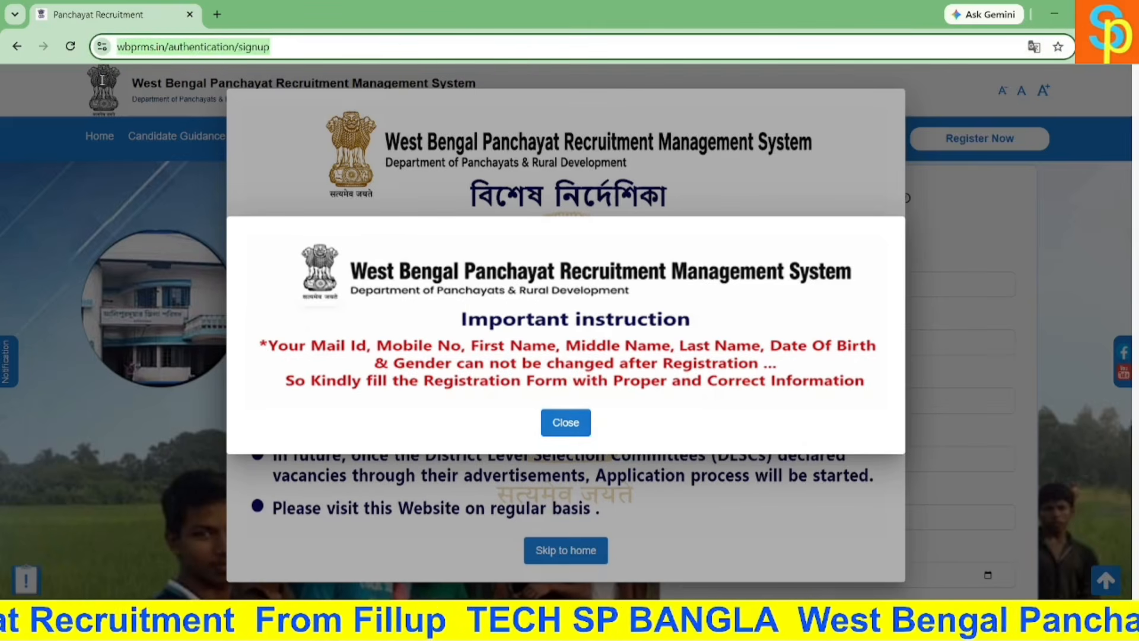
click(128, 177)
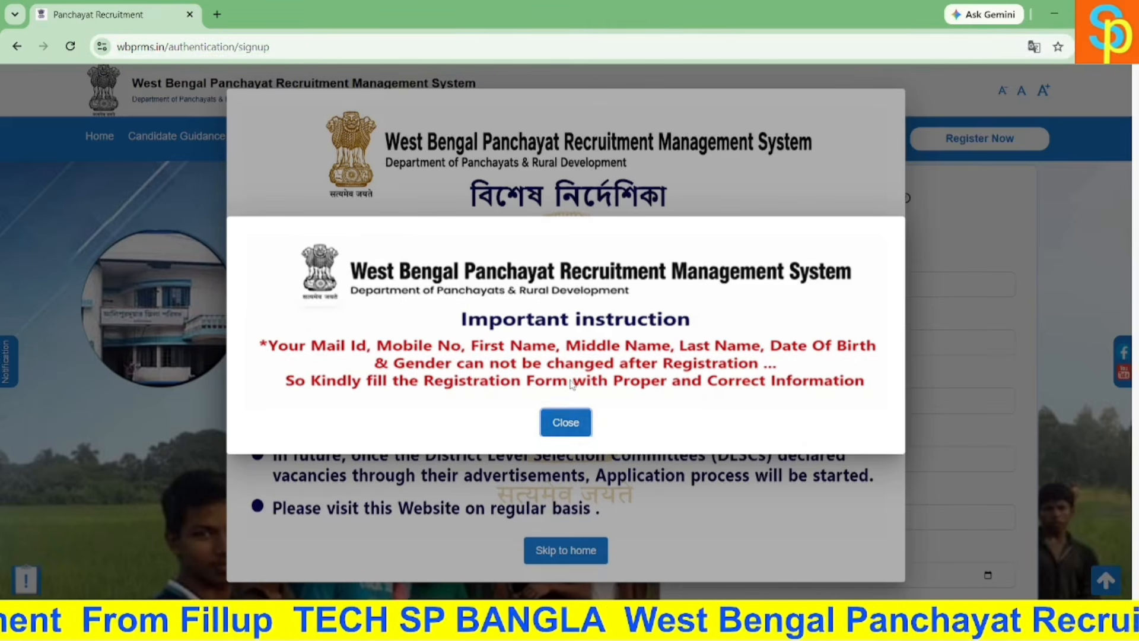
click(572, 429)
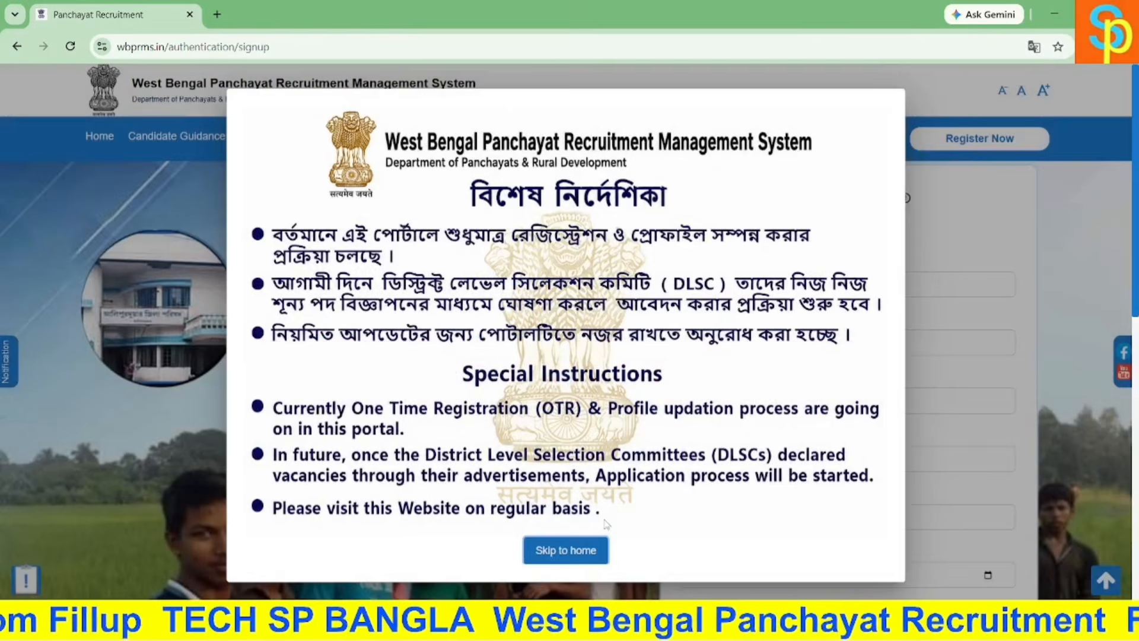
click(578, 566)
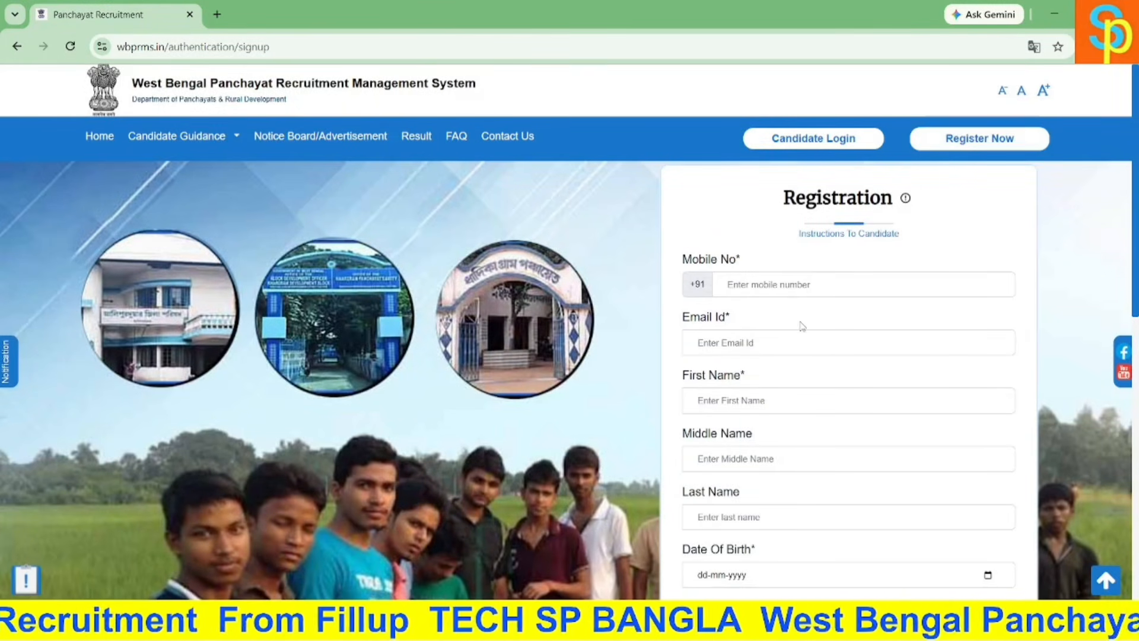
- Examine the registration form's email, first name, middle name, last name and date of birth fields
scroll(802, 326, down, 1)
scroll(802, 326, up, 1)
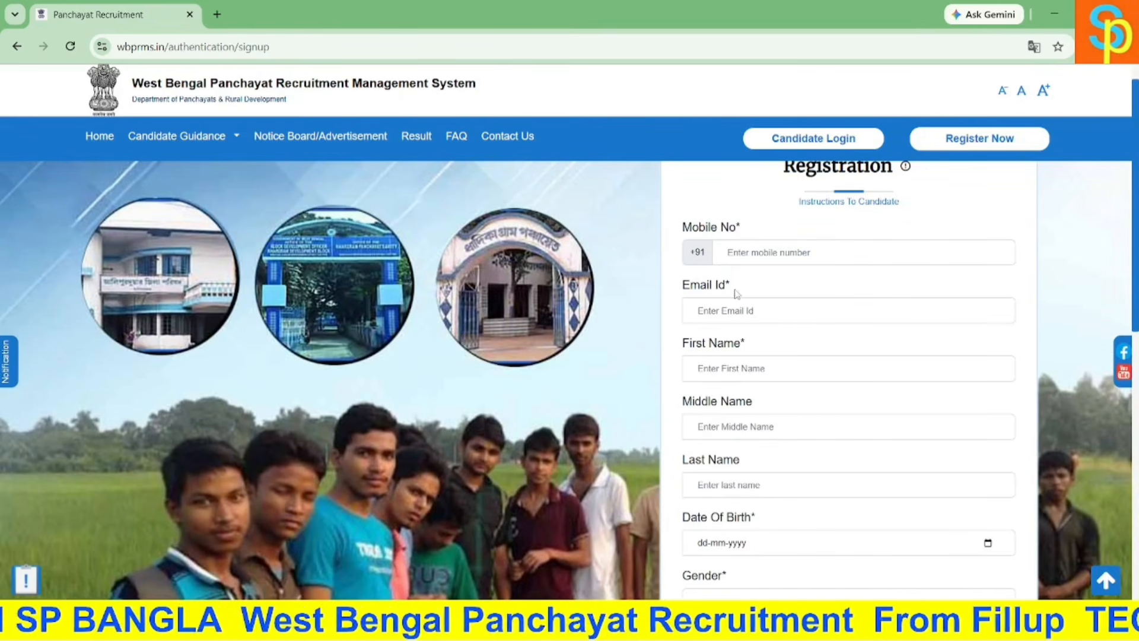
drag(724, 293, 785, 268)
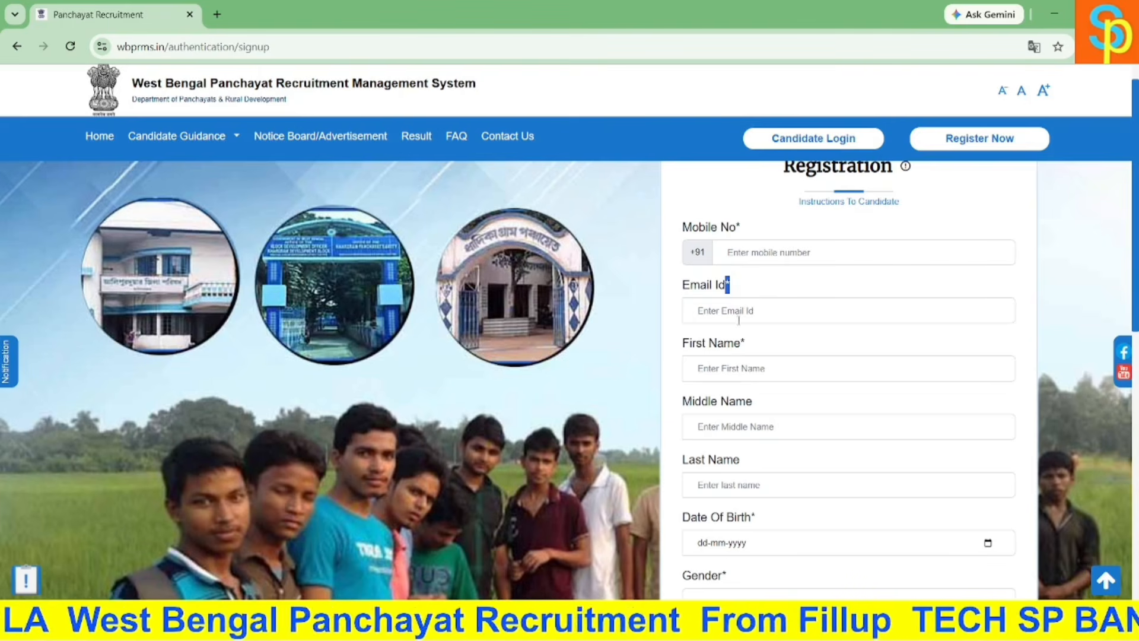
double_click(733, 344)
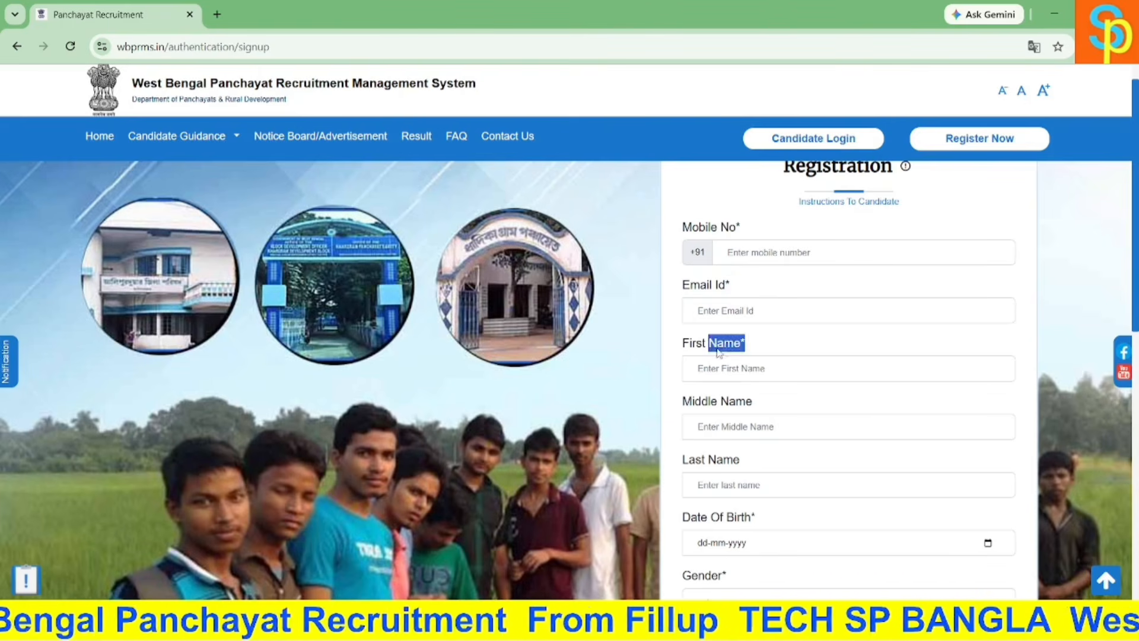
click(680, 363)
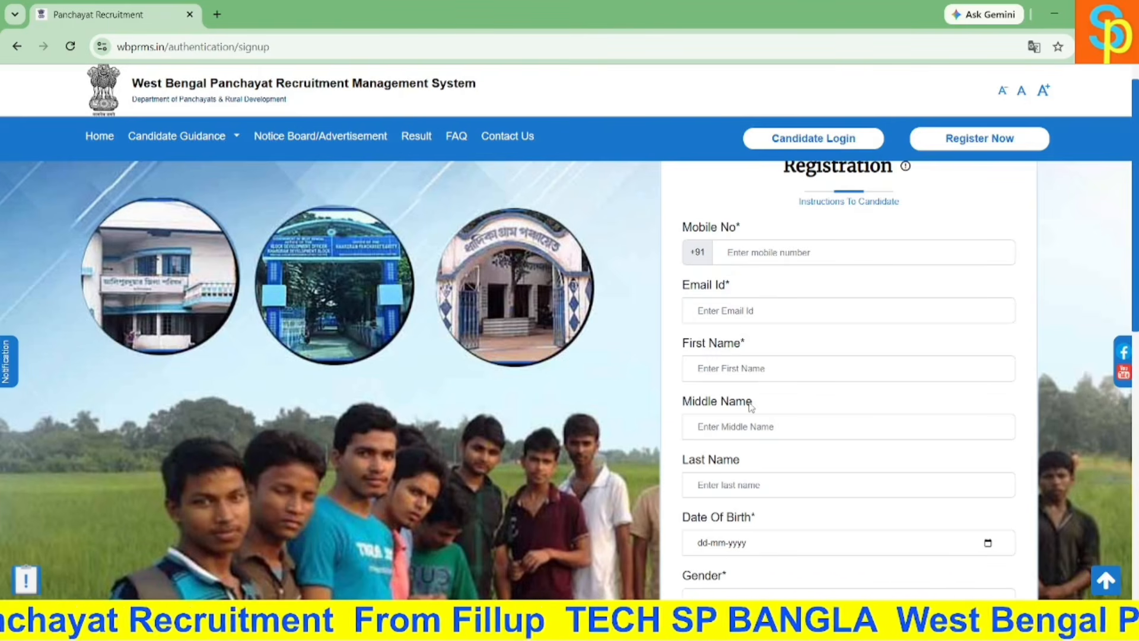
drag(751, 404, 688, 418)
scroll(679, 423, down, 1)
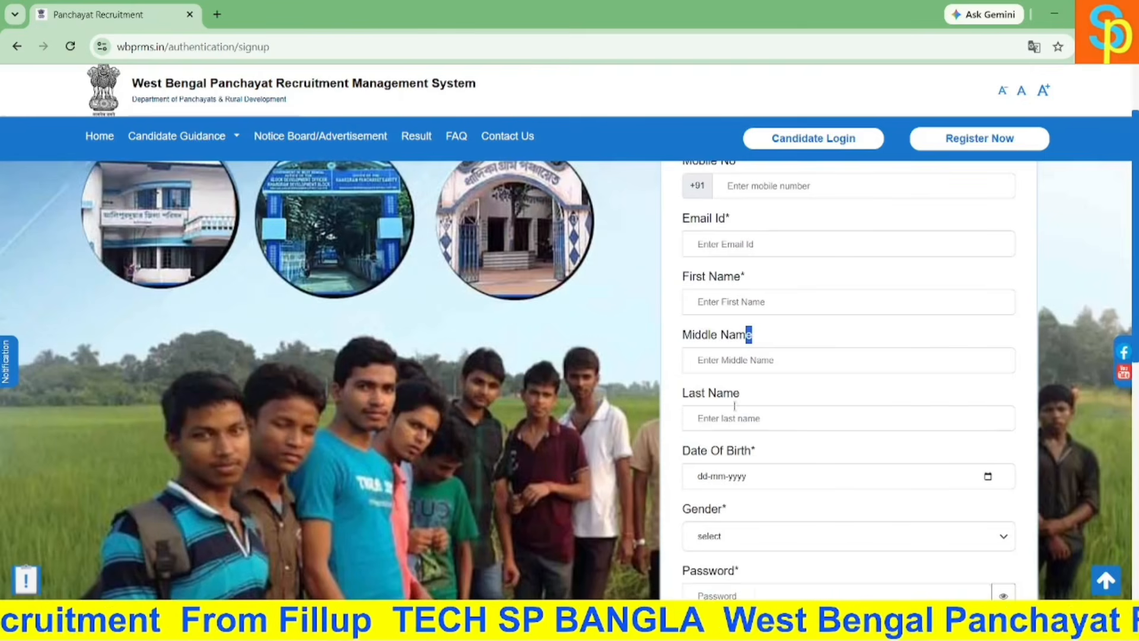
click(748, 398)
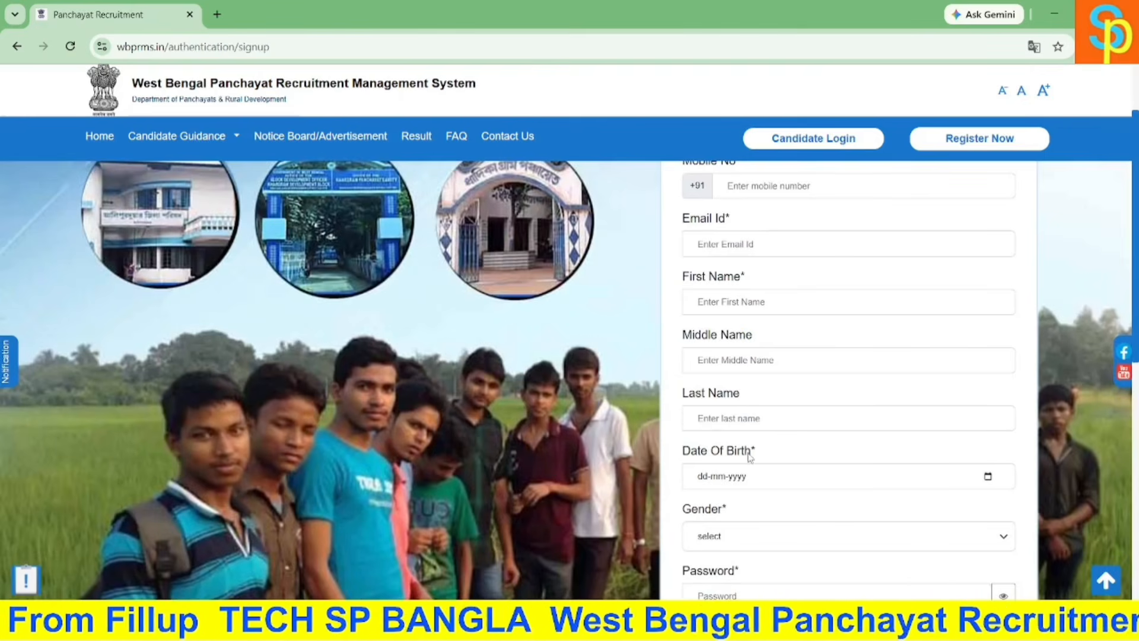
drag(760, 456, 687, 464)
click(687, 463)
scroll(762, 493, down, 1)
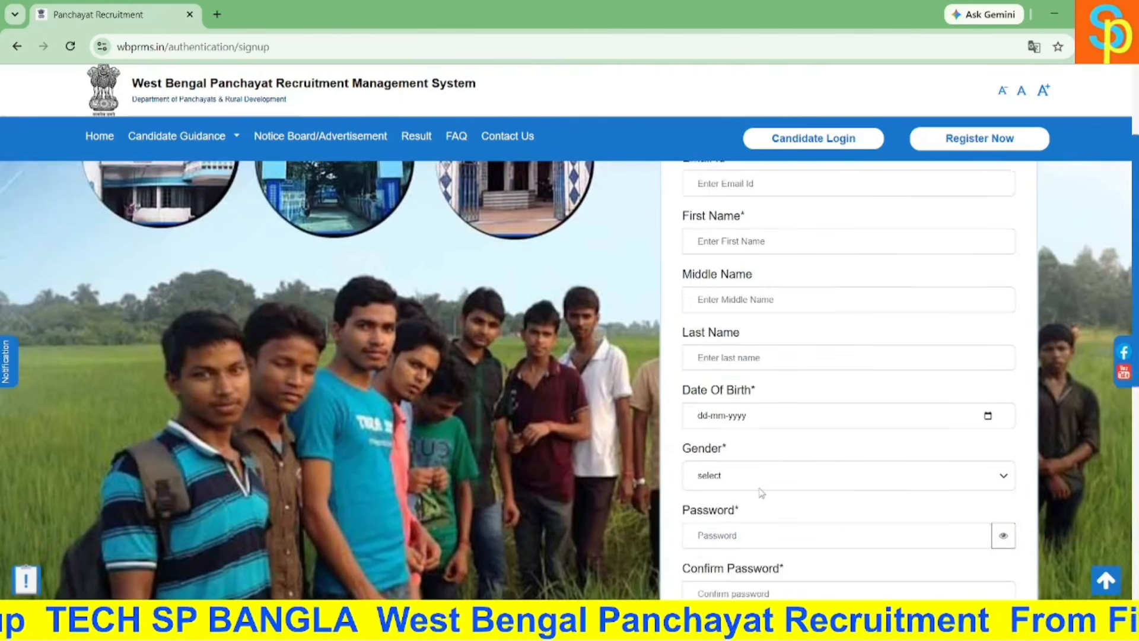
- Examine the registration form's gender, password, confirm password and captcha fields
drag(740, 434, 671, 439)
click(672, 439)
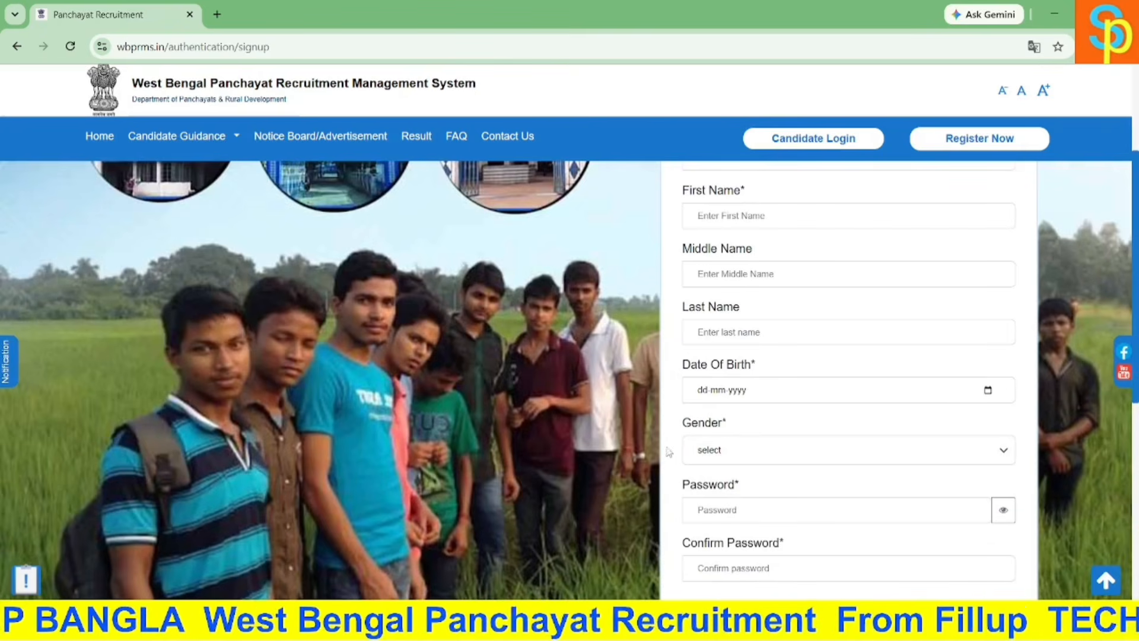
drag(748, 491, 703, 489)
click(678, 504)
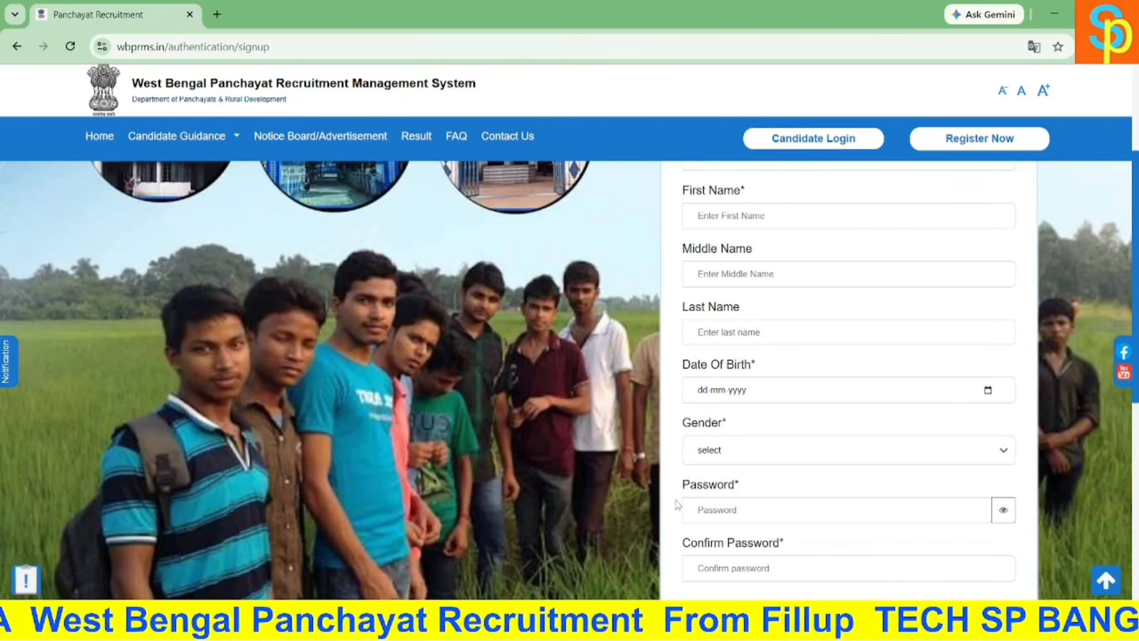
scroll(750, 501, down, 1)
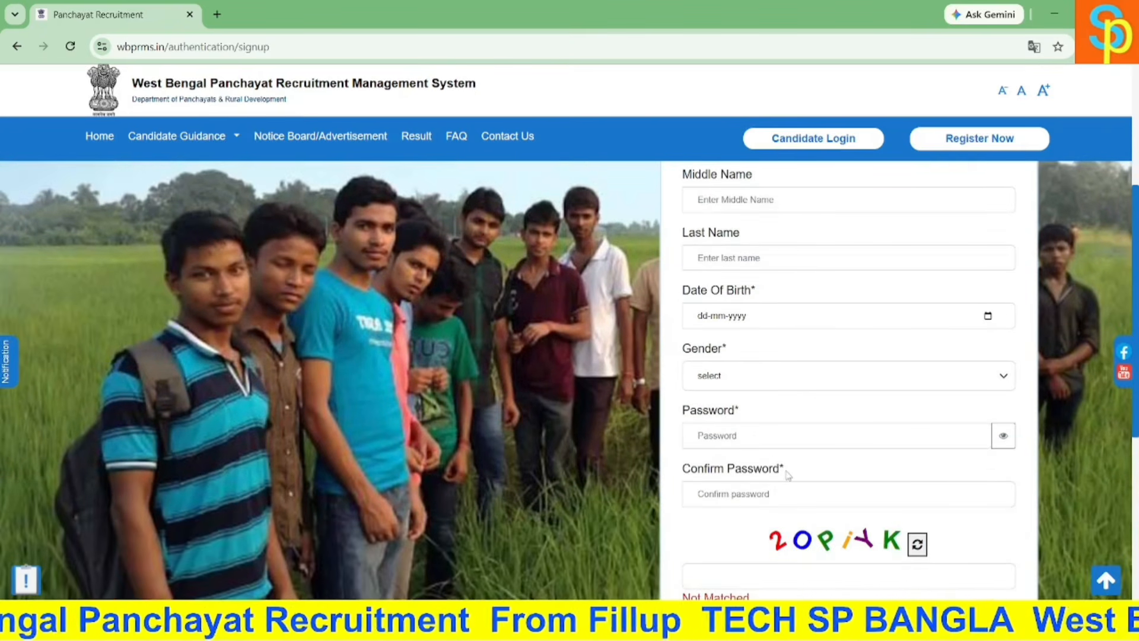
drag(787, 475, 708, 472)
click(673, 490)
scroll(743, 505, down, 1)
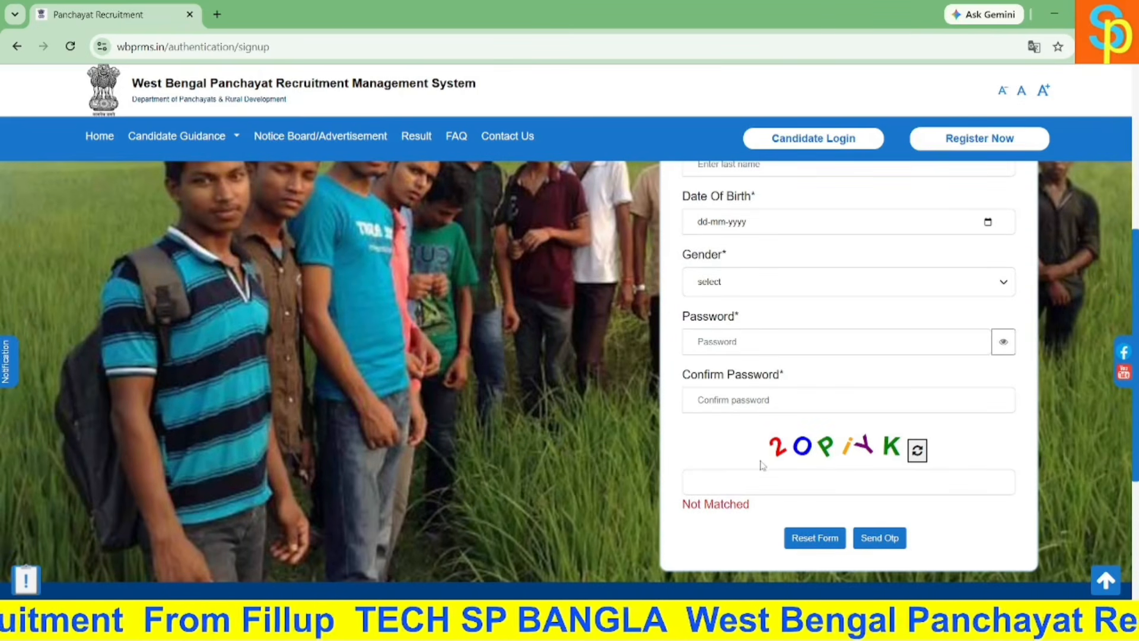
drag(759, 465, 916, 462)
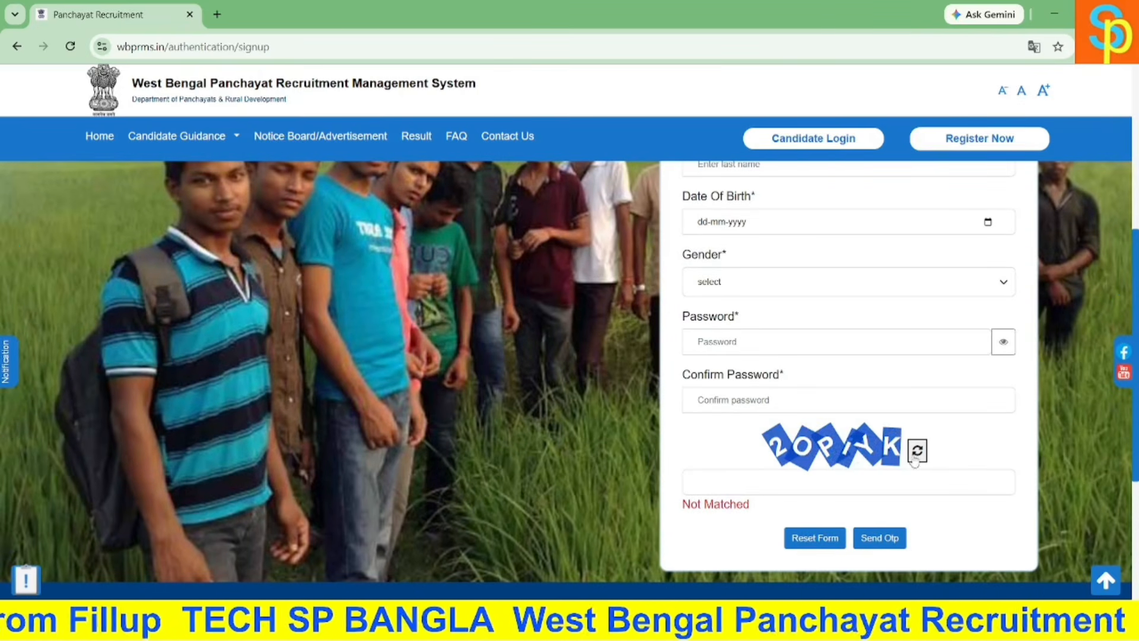
click(759, 480)
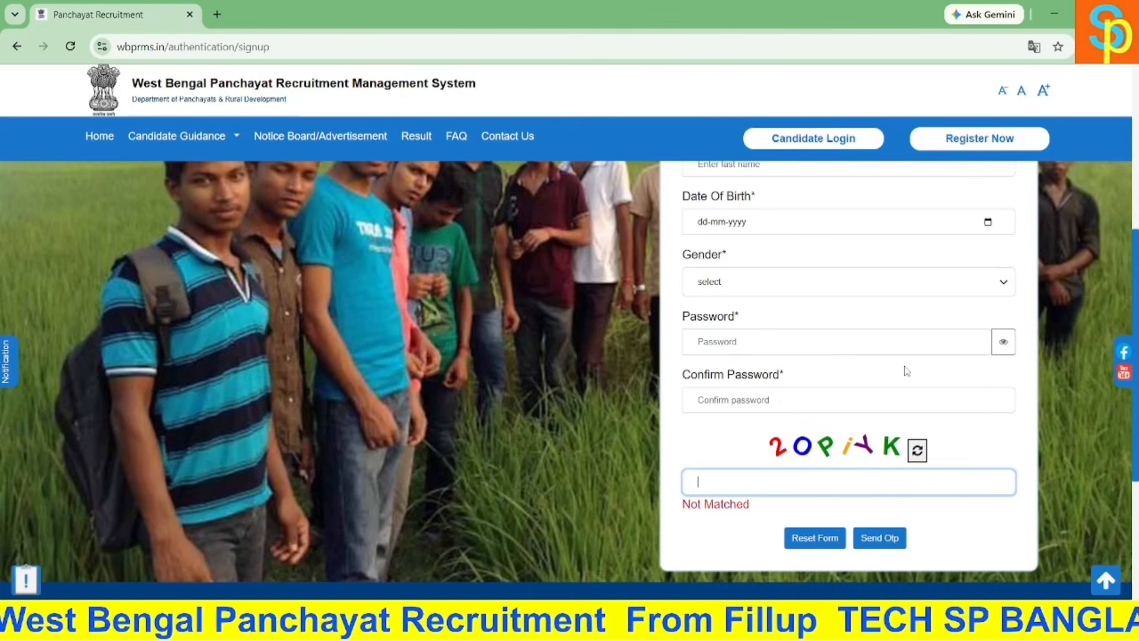
scroll(907, 371, up, 1)
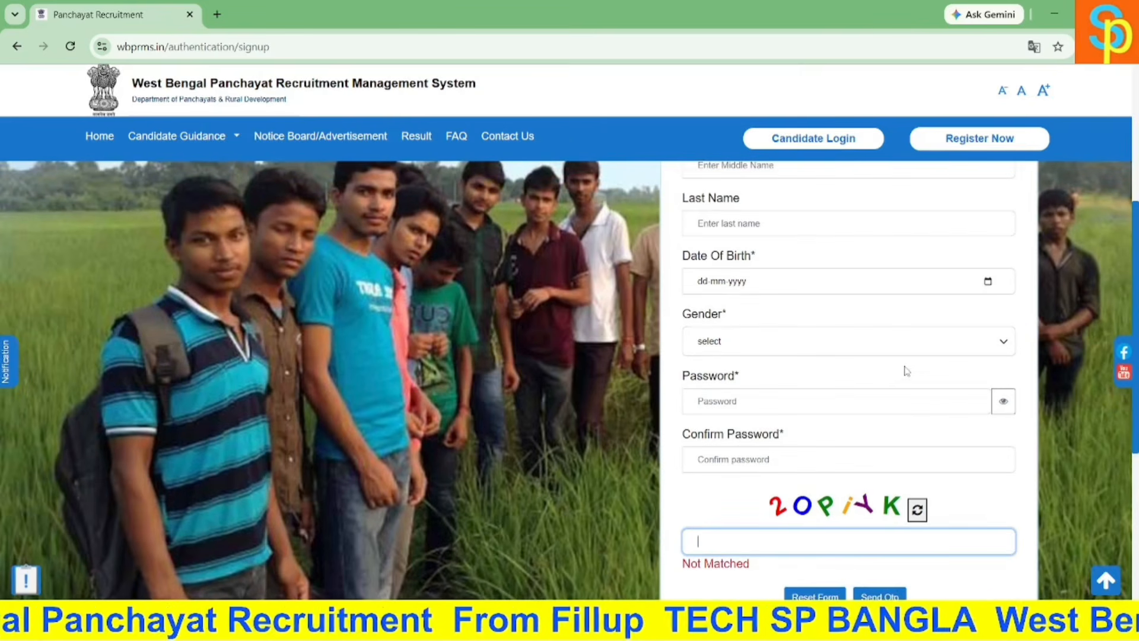
- Open the candidate login page and point out its captcha
click(838, 141)
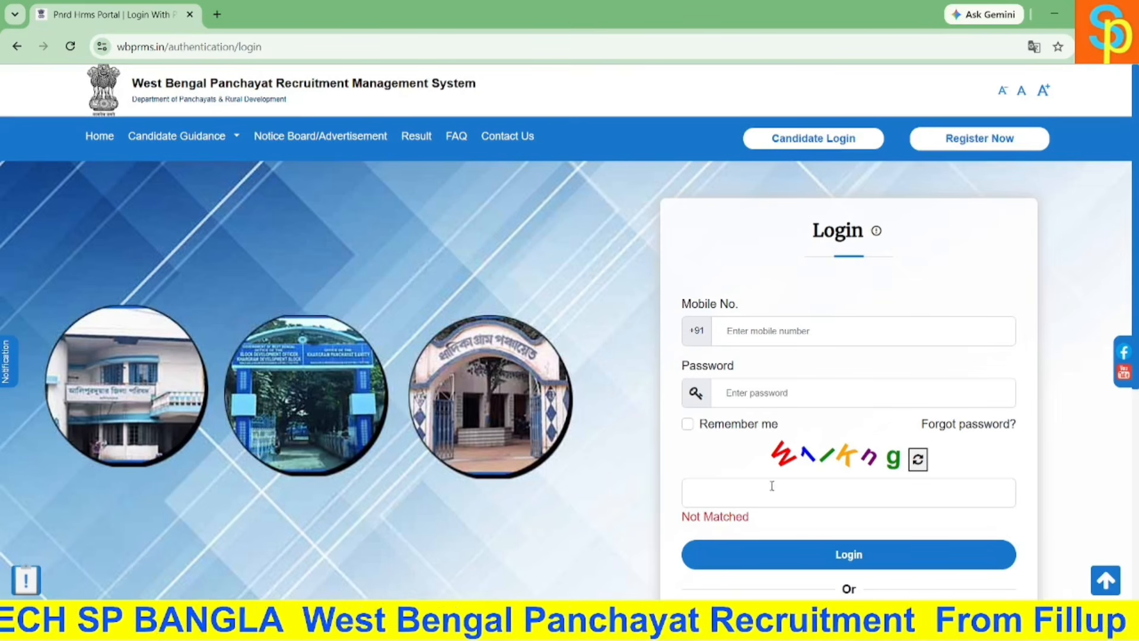
drag(766, 454, 903, 442)
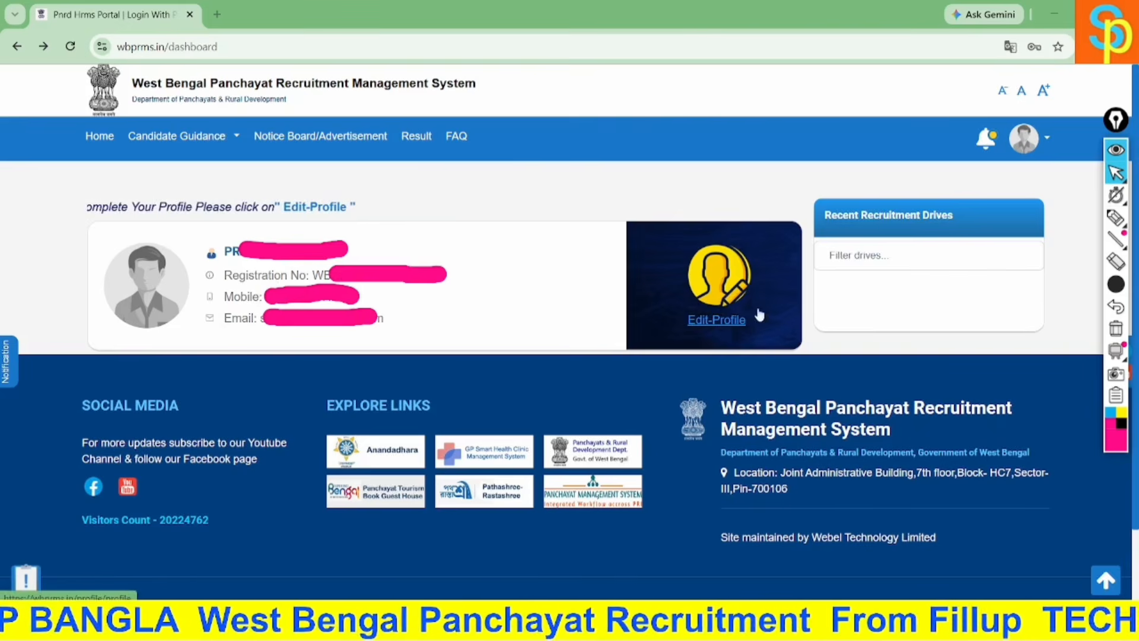
- Mark the Edit-Profile link with a pink pen stroke and open the candidate profile
click(1116, 217)
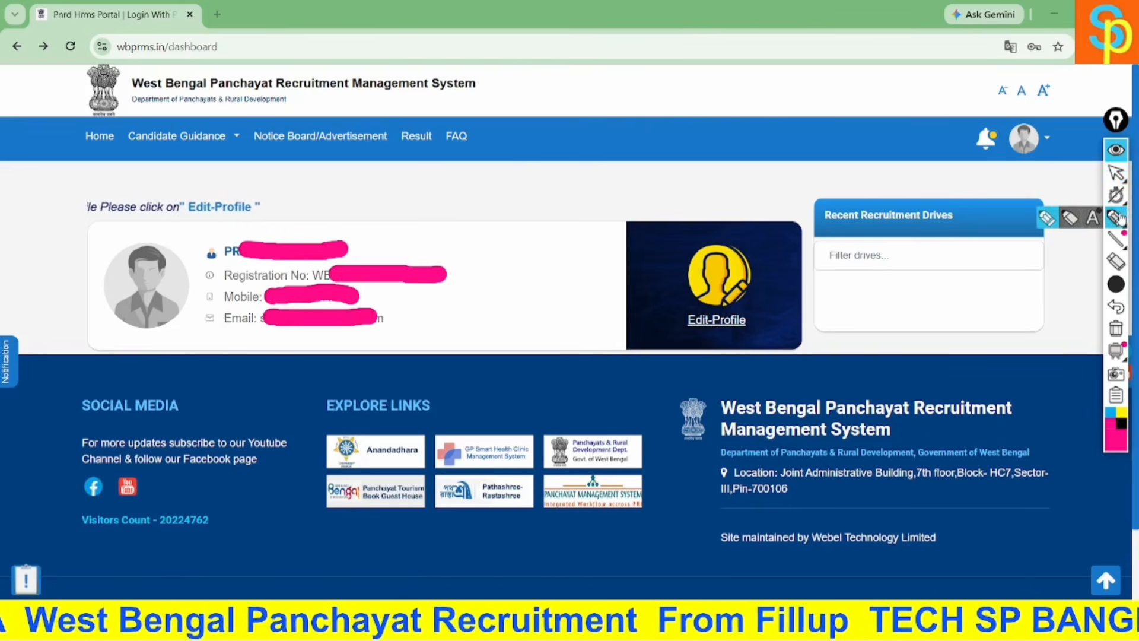
mouse_move(725, 279)
mouse_down()
mouse_move(632, 327)
mouse_move(717, 393)
mouse_up()
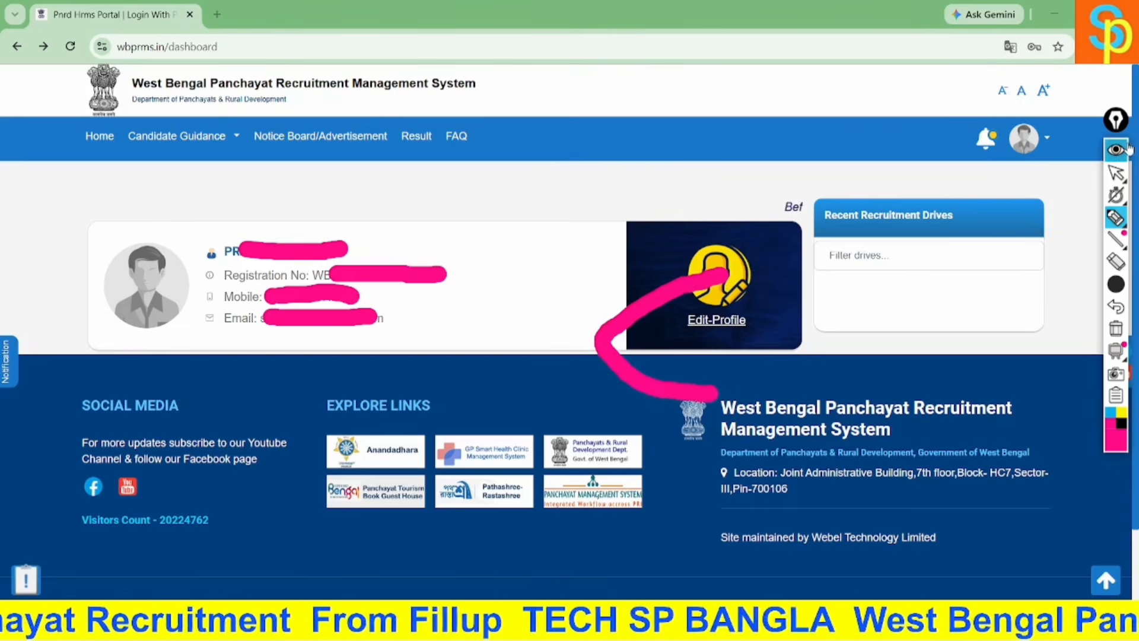
click(1116, 173)
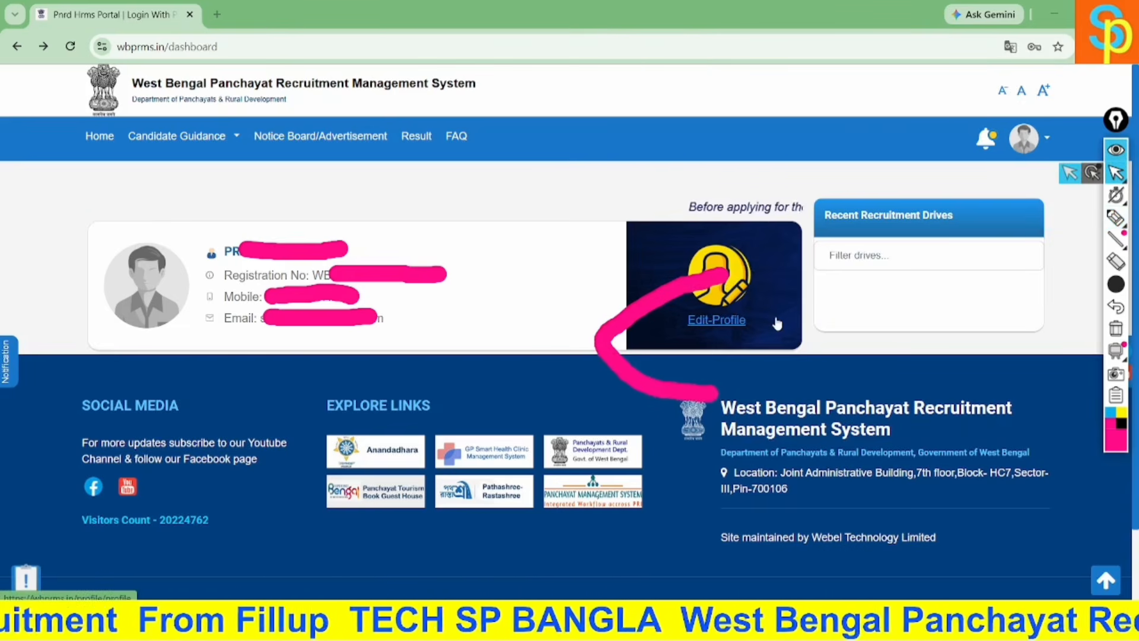
click(774, 323)
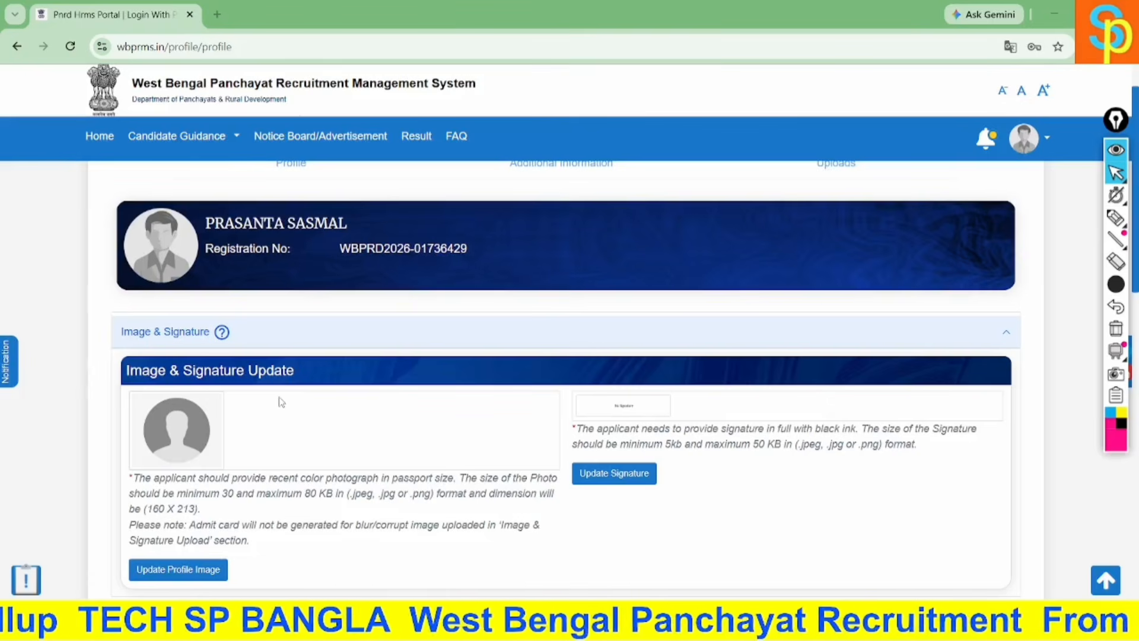
- Examine the file size and format requirements for the profile photo and signature
scroll(316, 392, down, 2)
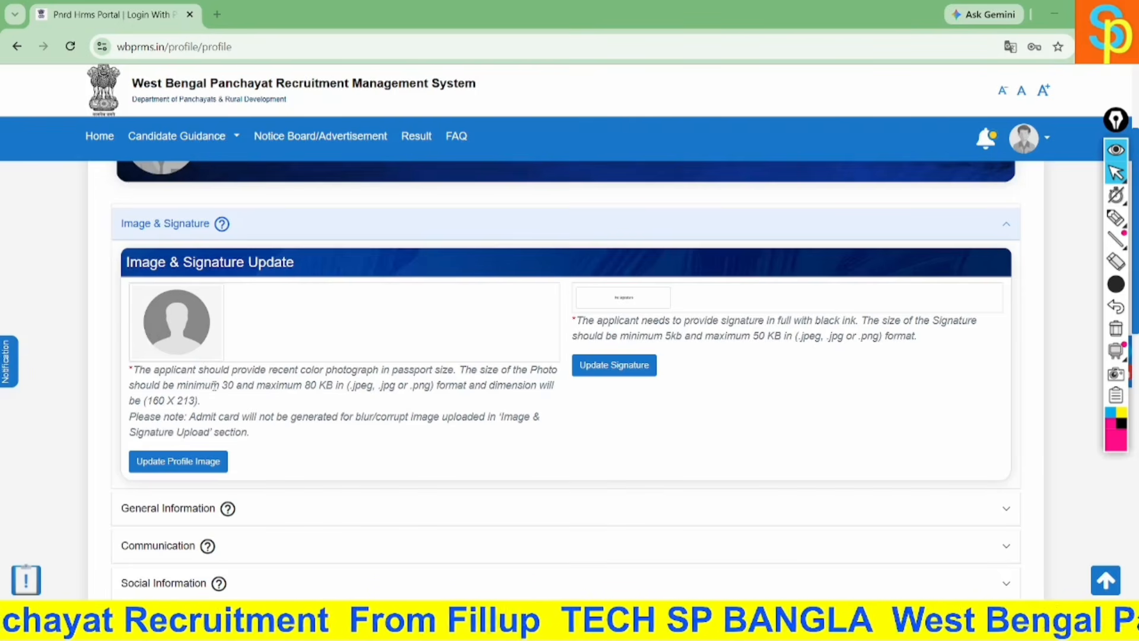
drag(214, 385, 356, 384)
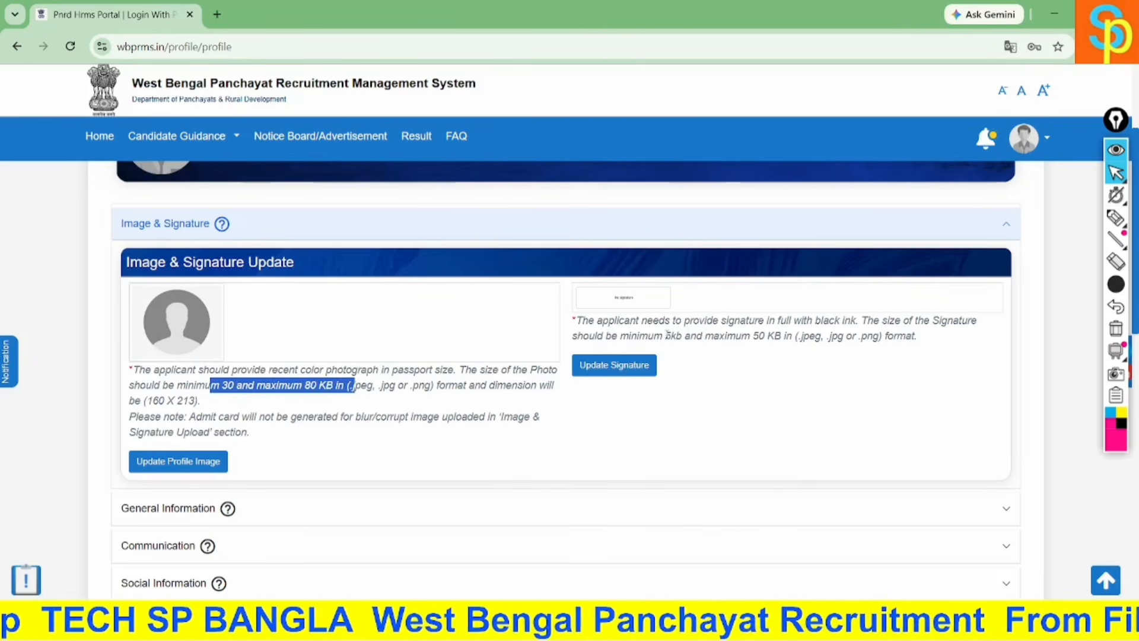
mouse_move(667, 334)
mouse_down()
mouse_move(777, 320)
mouse_move(718, 375)
mouse_up()
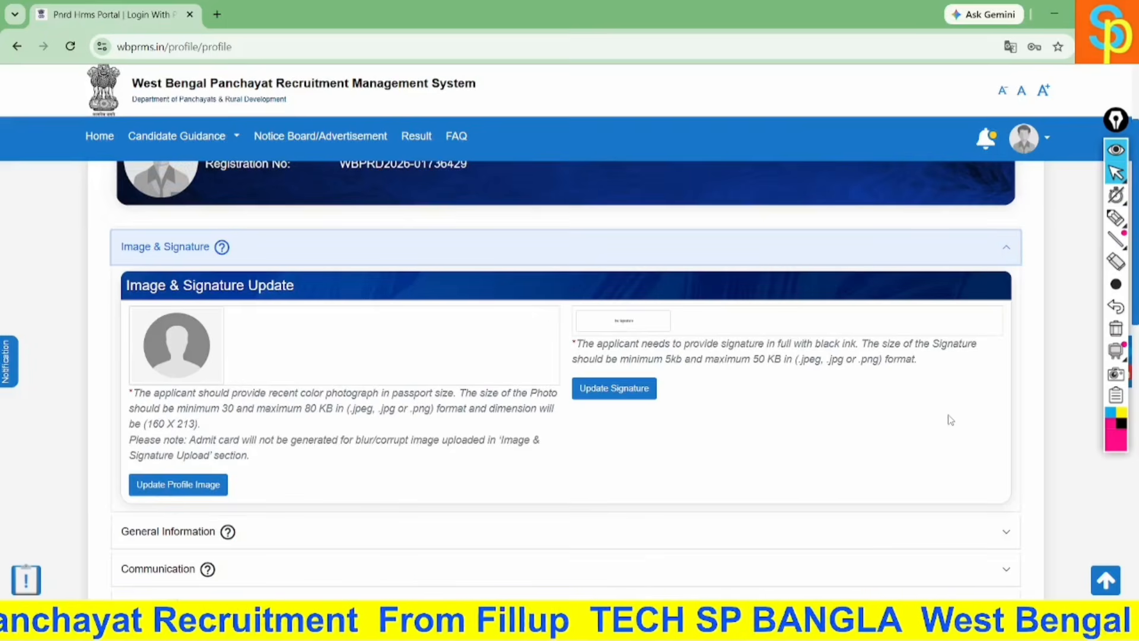
- Expand the profile's General Information section after circling its expand arrow with the pen and clearing the mark
scroll(671, 438, down, 2)
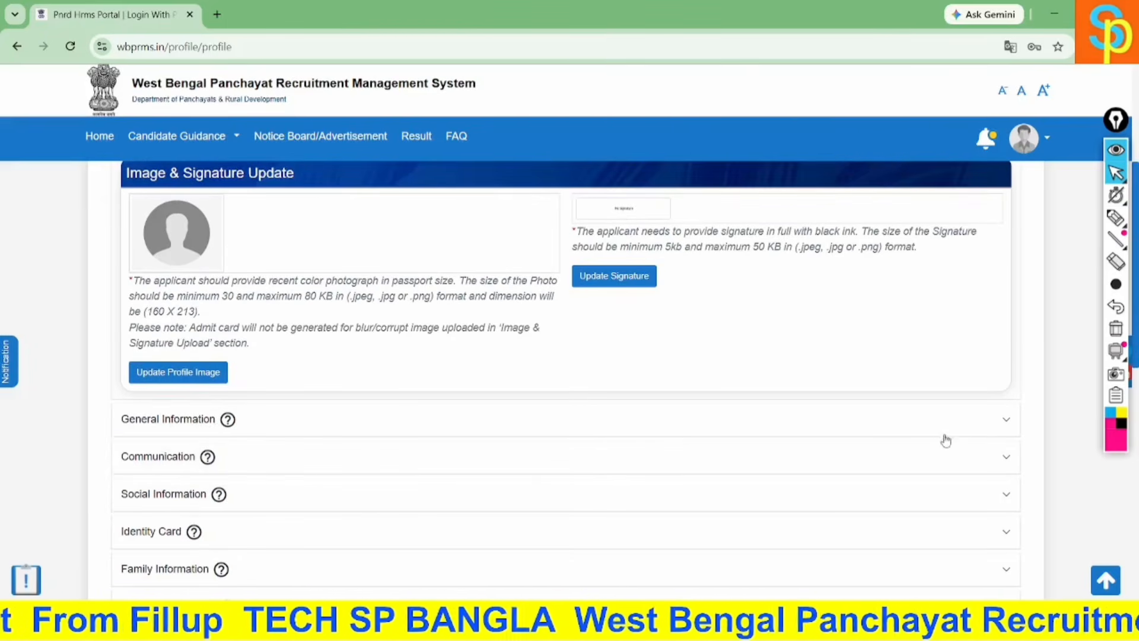
click(1116, 217)
mouse_move(994, 389)
mouse_down()
mouse_move(980, 406)
mouse_move(1000, 436)
mouse_move(1041, 415)
mouse_move(1004, 399)
mouse_up()
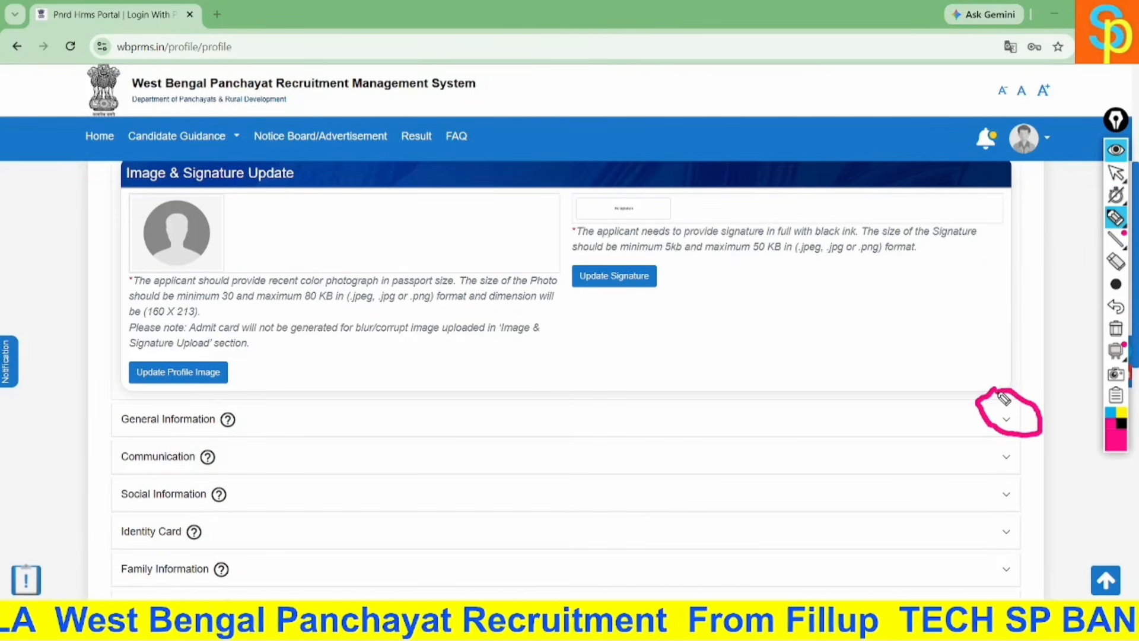
click(1116, 328)
click(1117, 175)
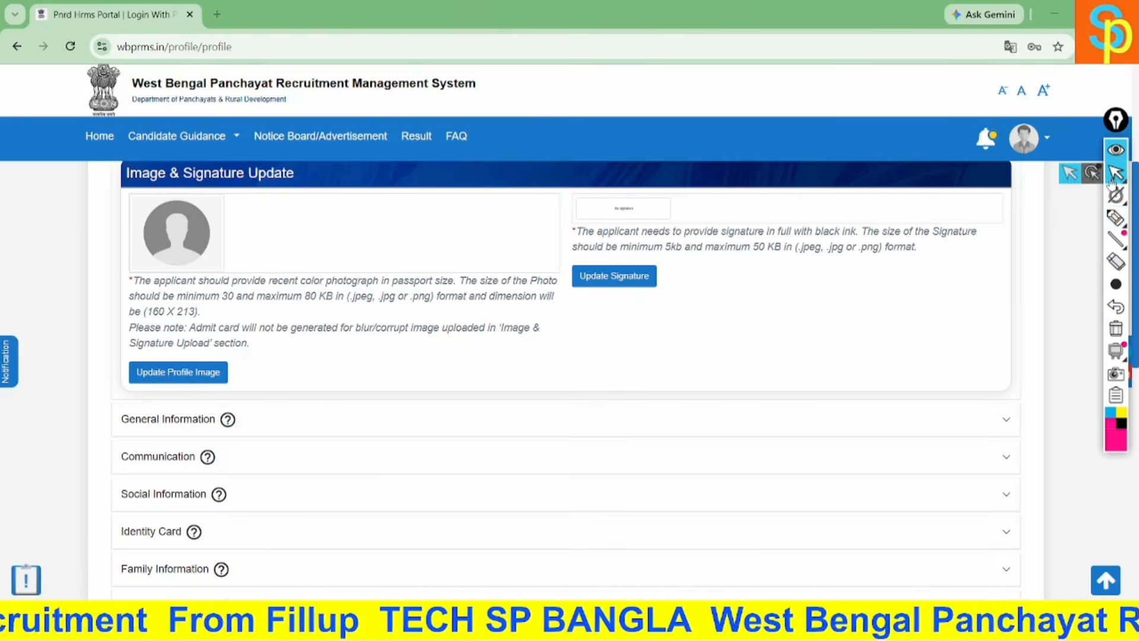
click(1005, 419)
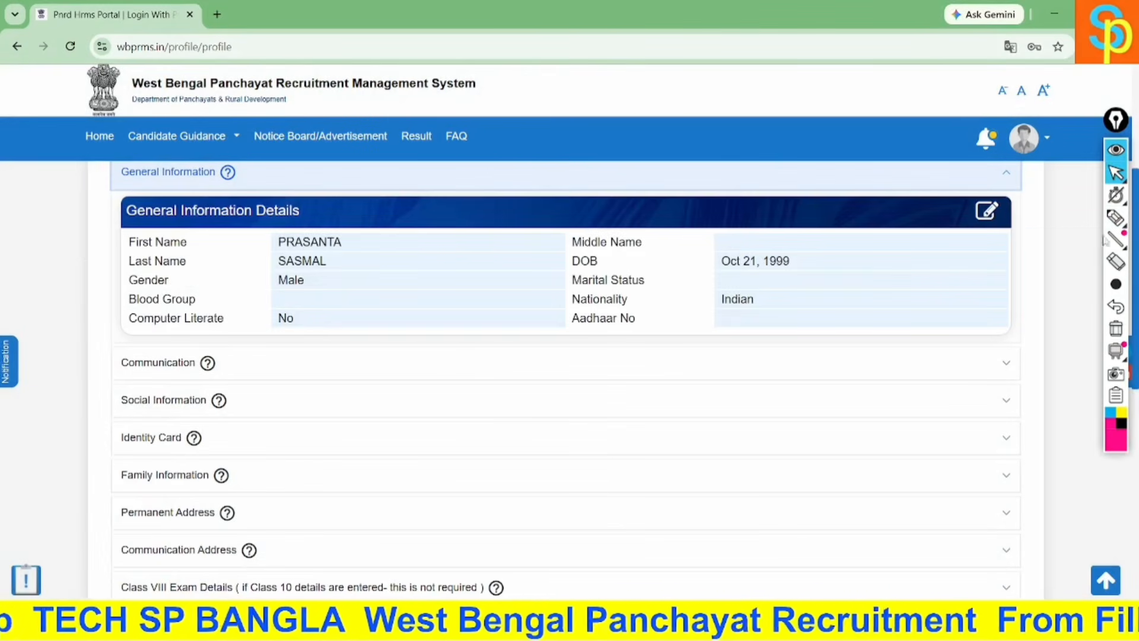
- Circle the edit control of General Information Details with the pink pen and open those details for editing
click(1116, 217)
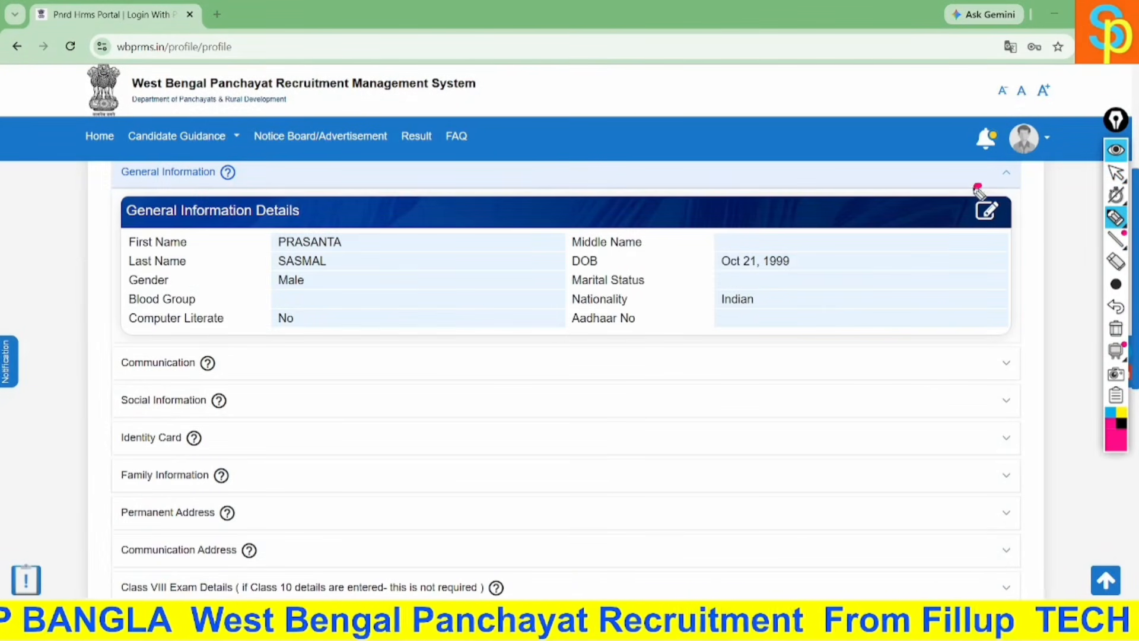
mouse_move(977, 188)
mouse_down()
mouse_move(1016, 242)
mouse_move(982, 188)
mouse_up()
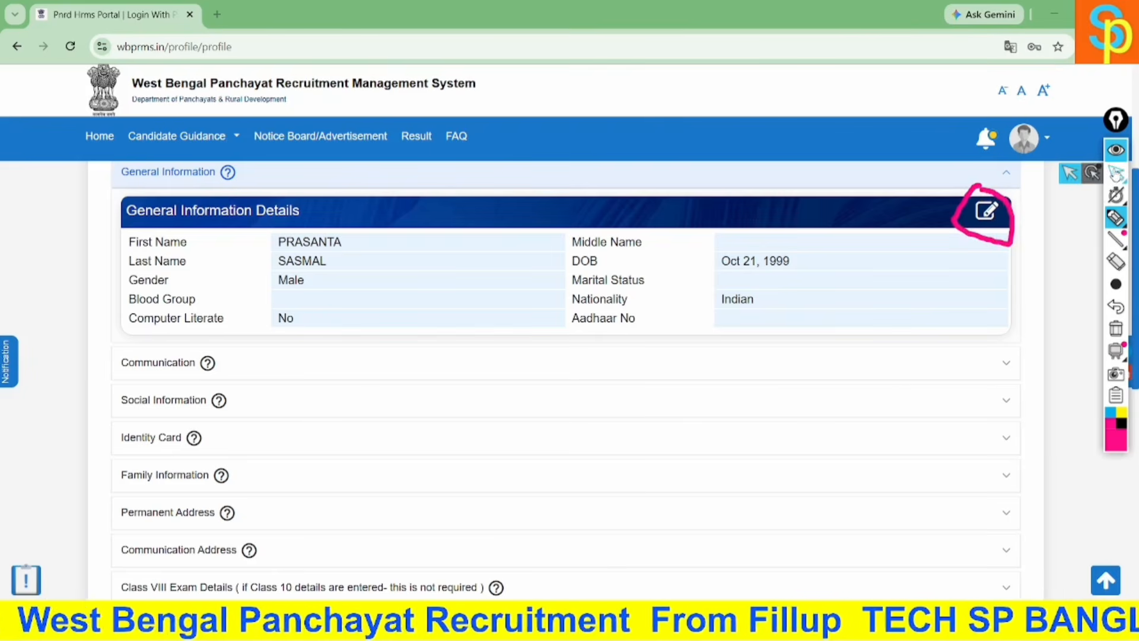
click(1116, 173)
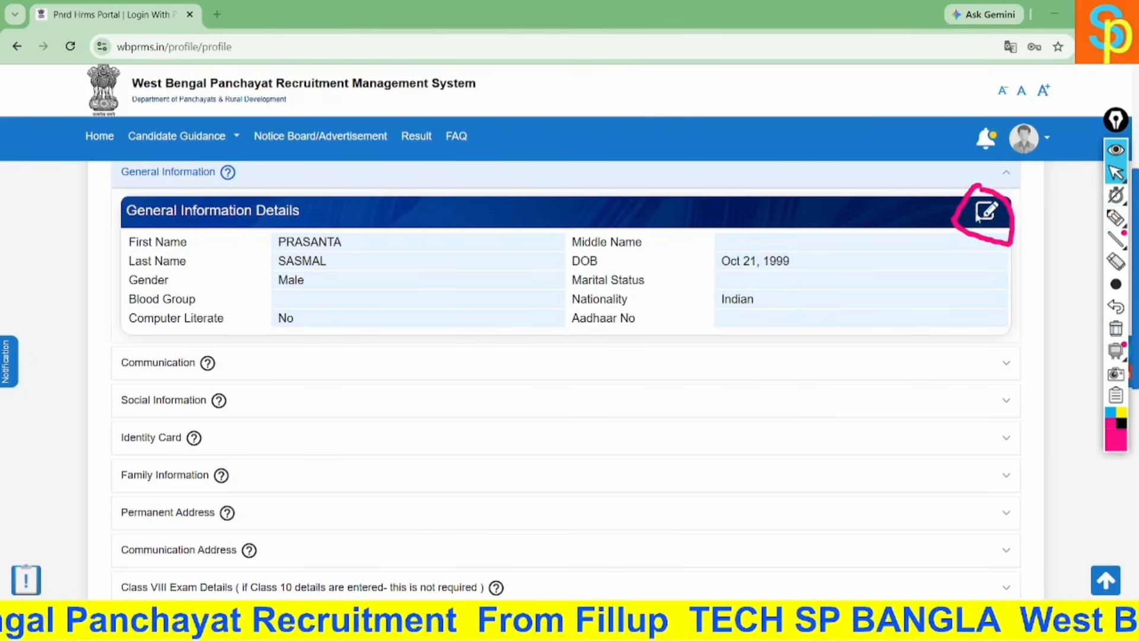
click(981, 215)
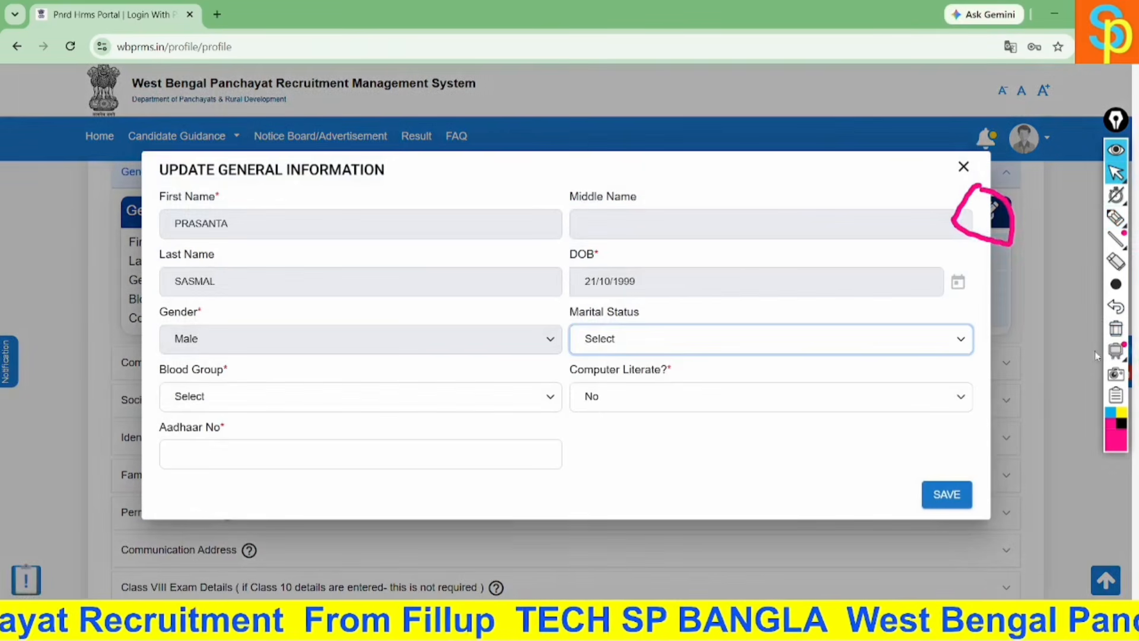
- Clear the pen mark, check the available marital status options, and close the general information form
click(1116, 328)
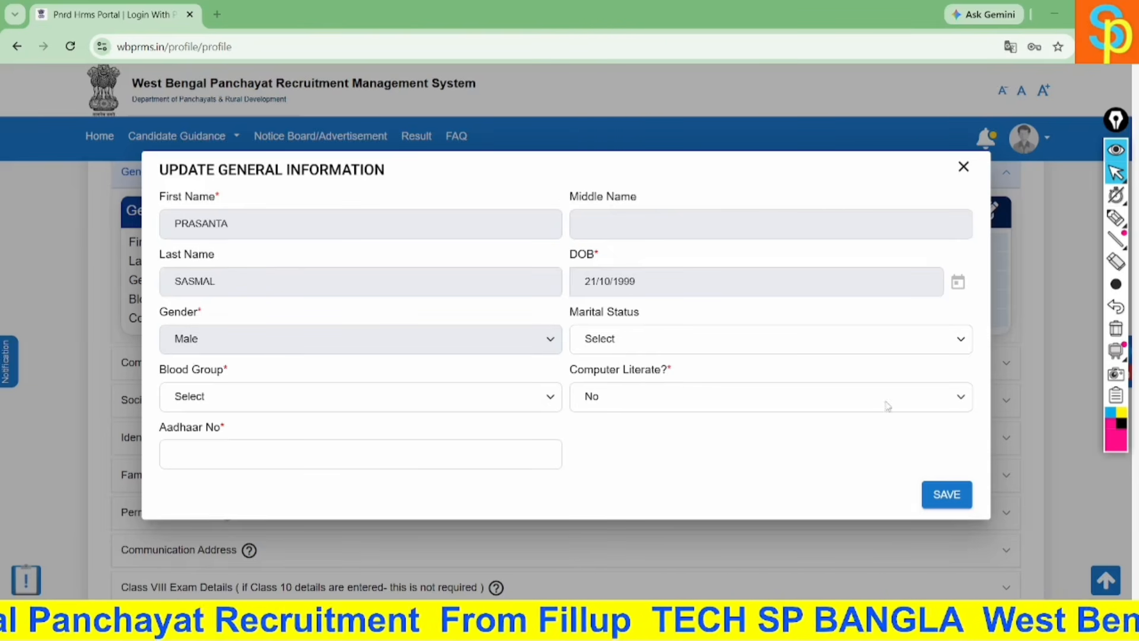
click(958, 349)
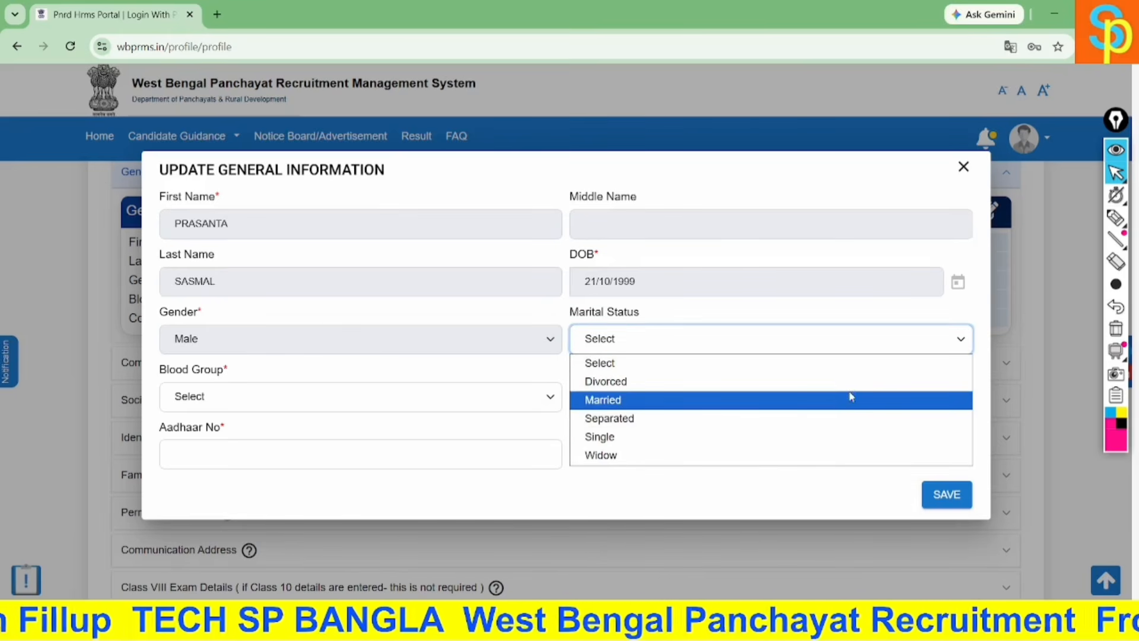
click(795, 495)
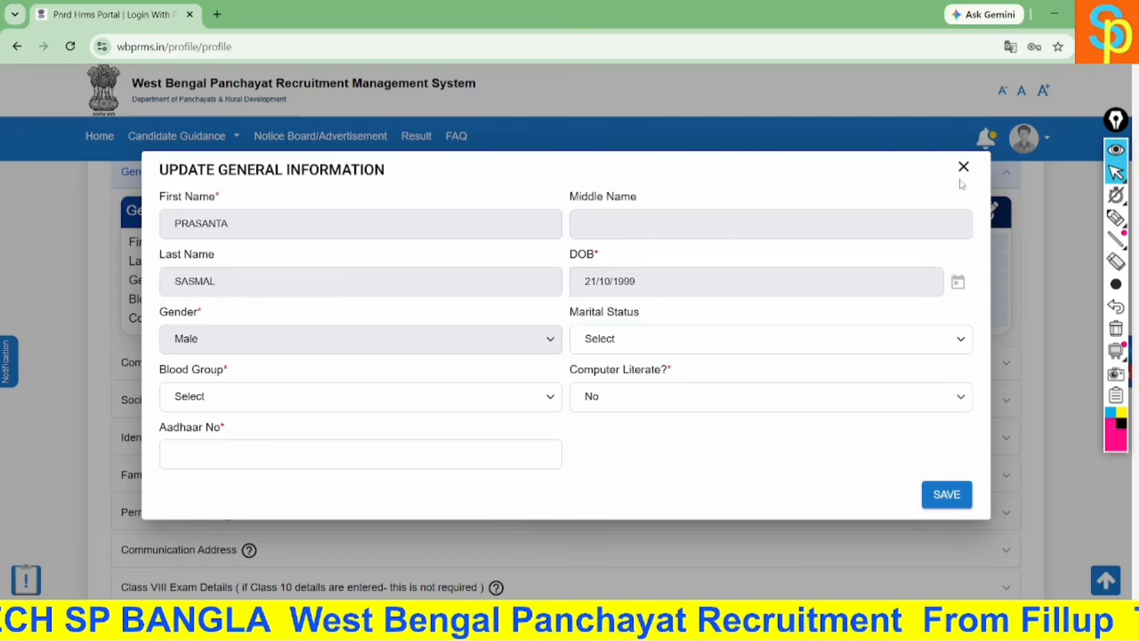
click(947, 494)
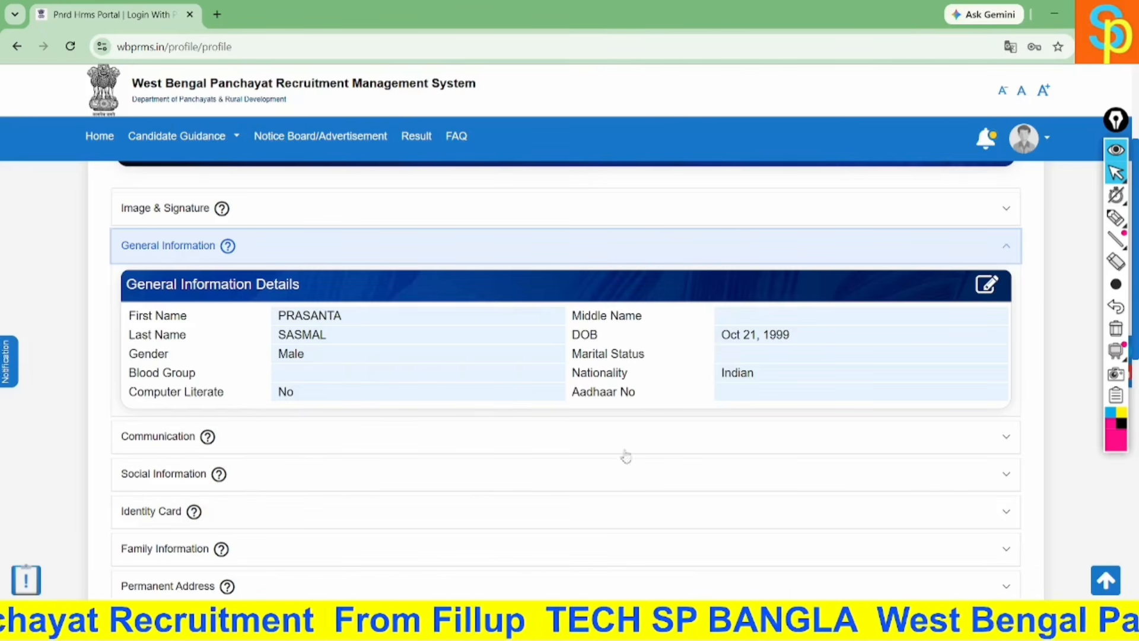
- Expand the Communication and Social Information sections to view their details, and clear the pen marks covering the contact data
click(1008, 439)
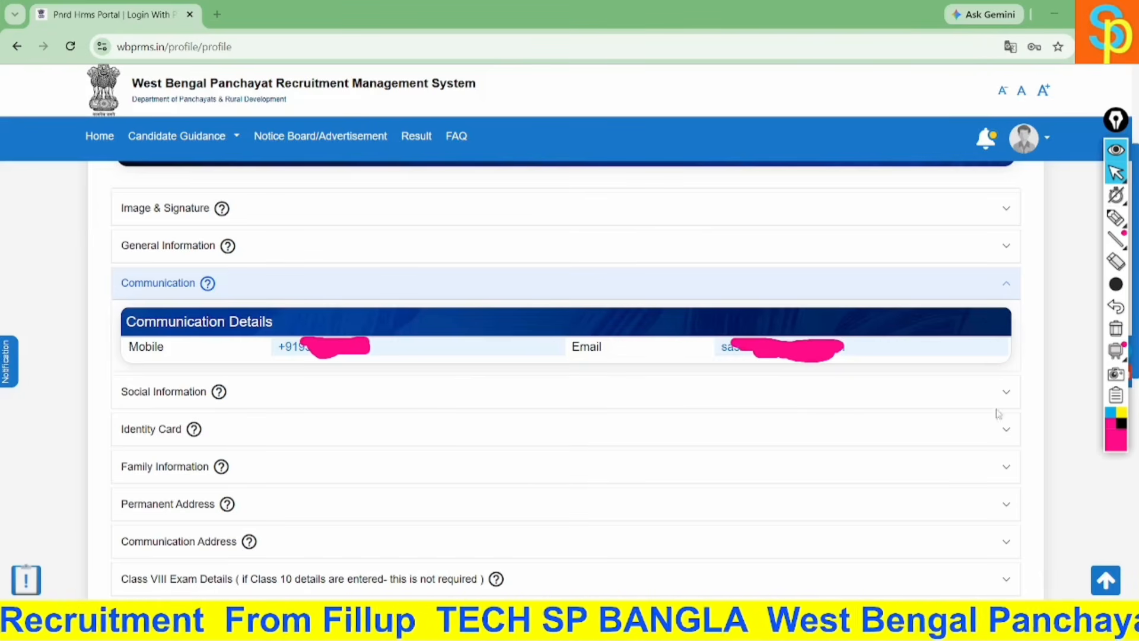
click(1010, 390)
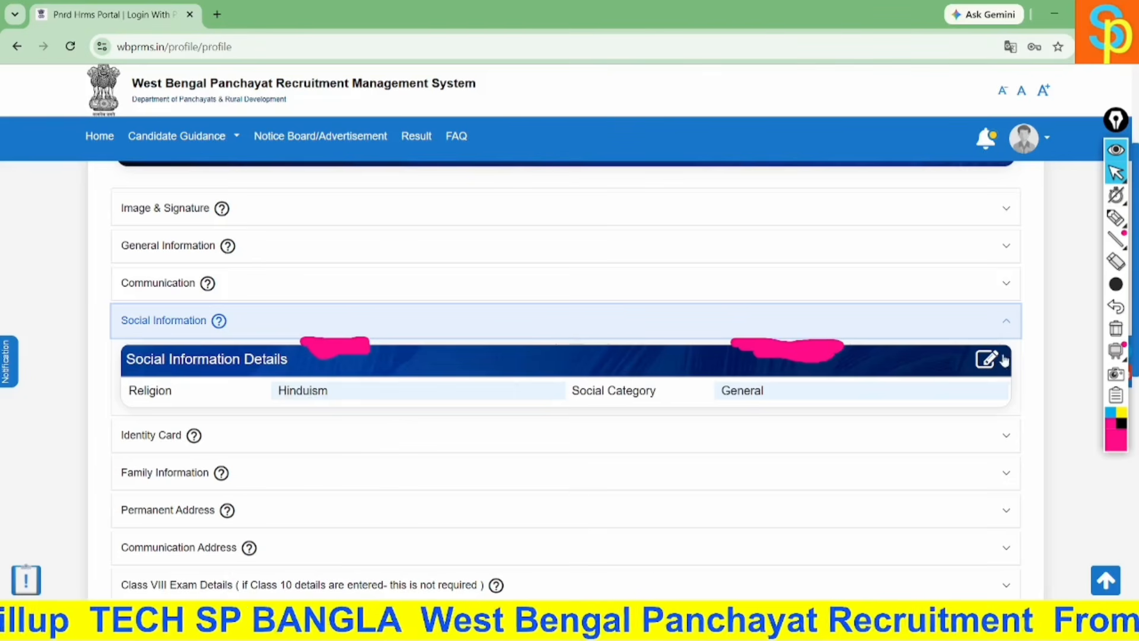
click(1116, 328)
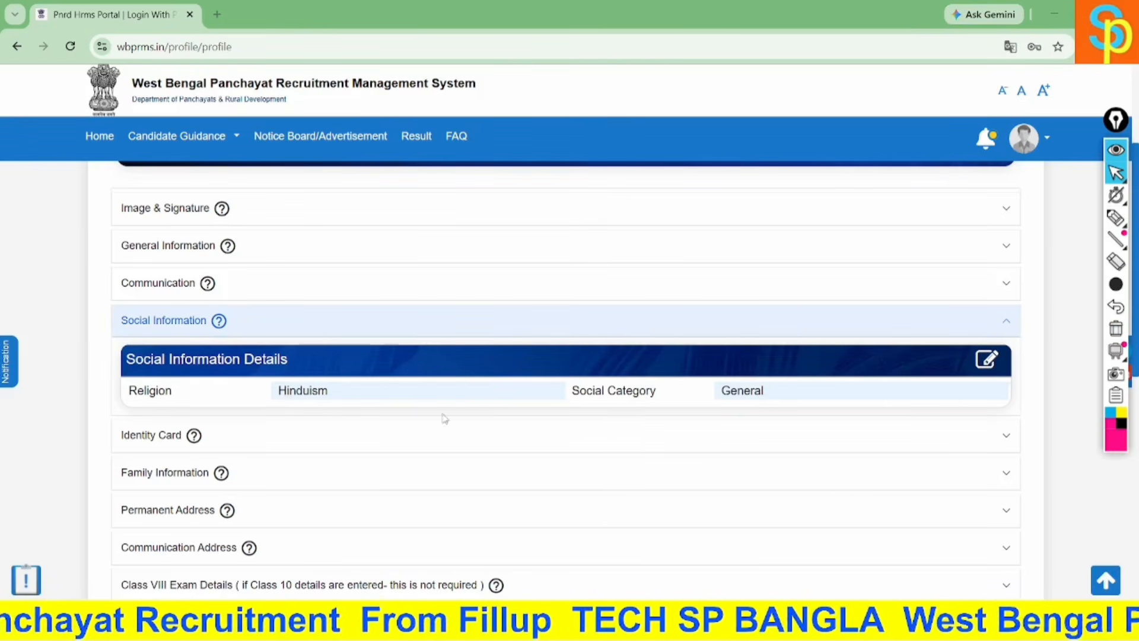
- Expand the Identity Card and Family Information sections to examine the fields they require
scroll(787, 434, down, 1)
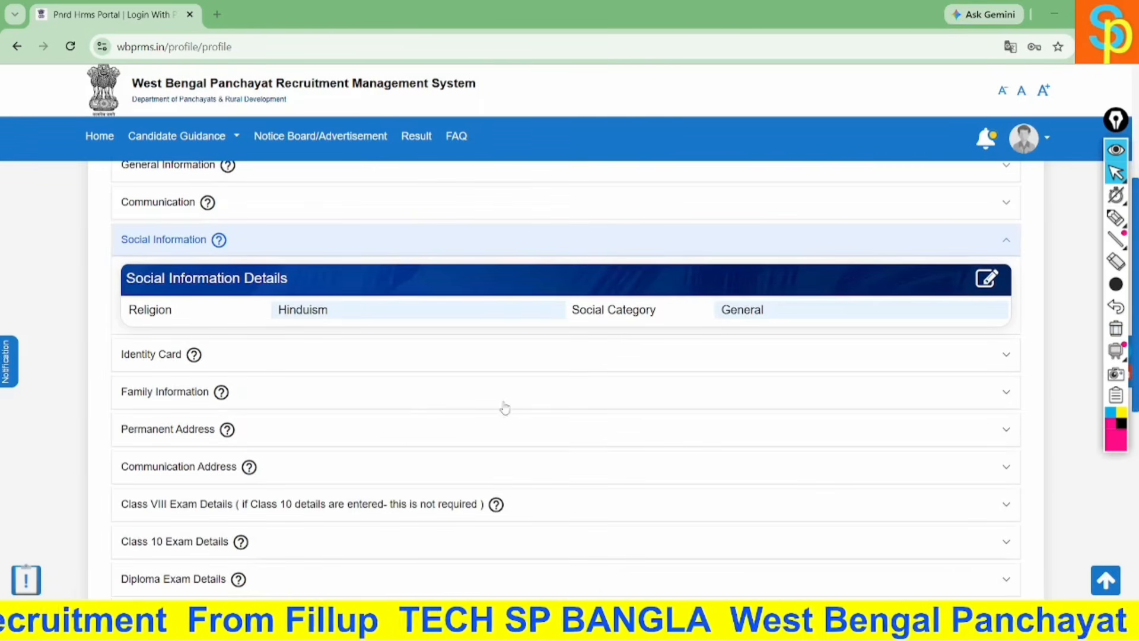
click(1003, 355)
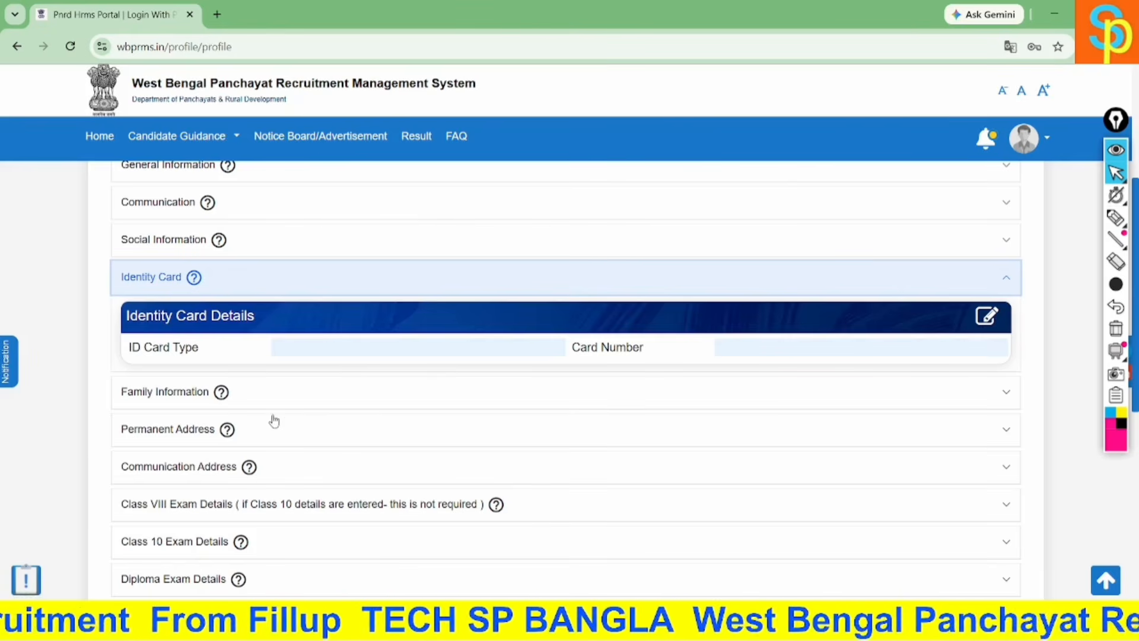
click(996, 397)
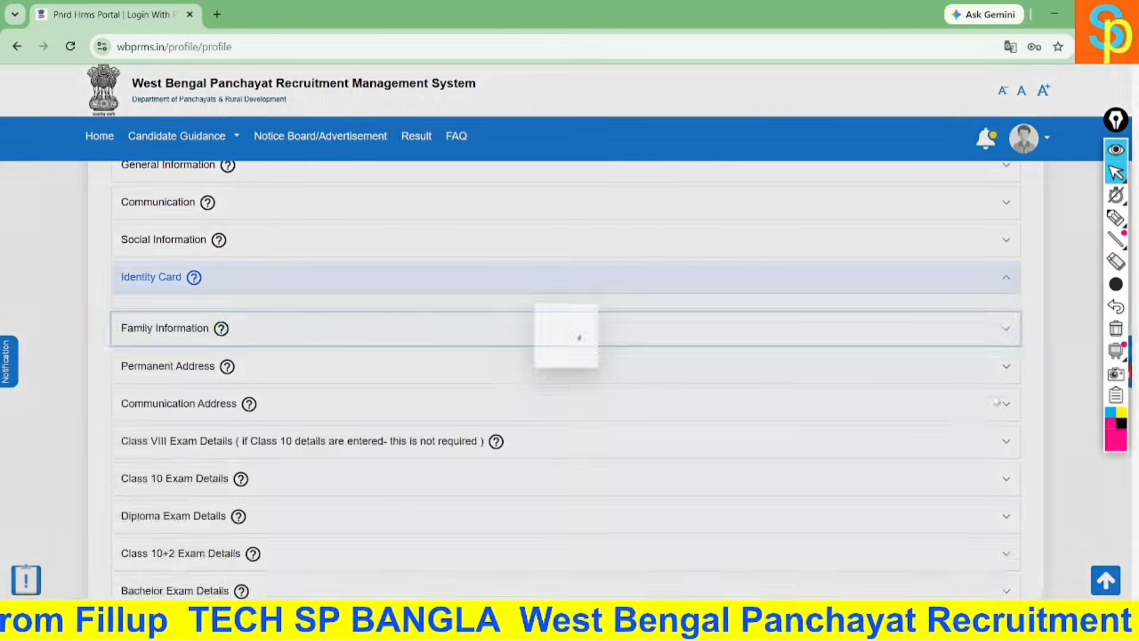
scroll(604, 433, down, 1)
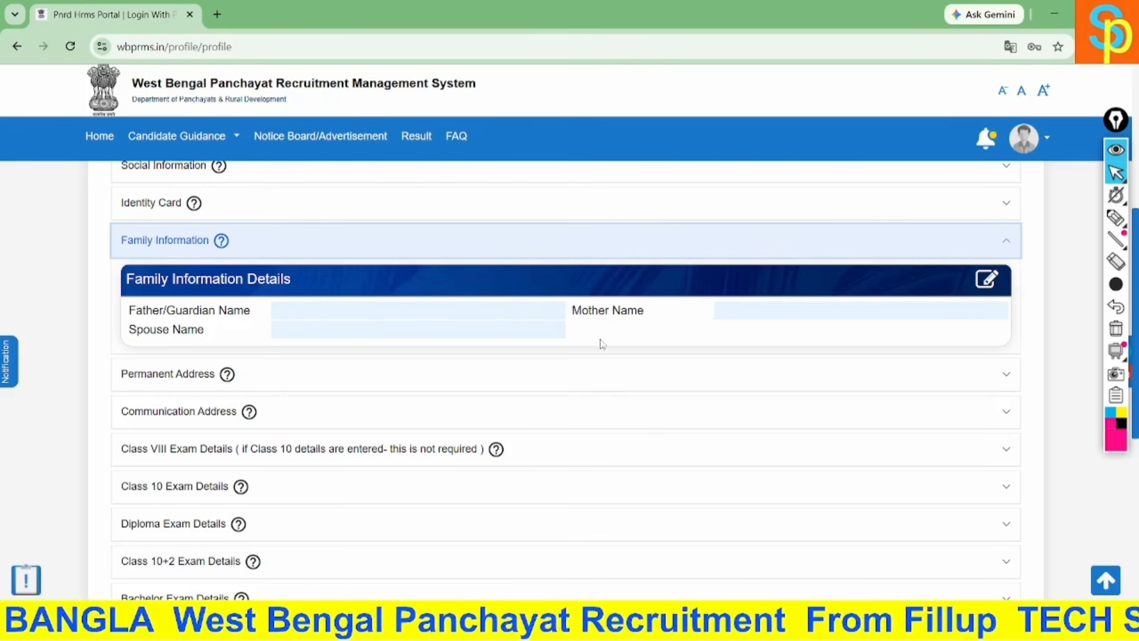
- Expand the Permanent Address and Communication Address sections to examine their required fields
click(1004, 377)
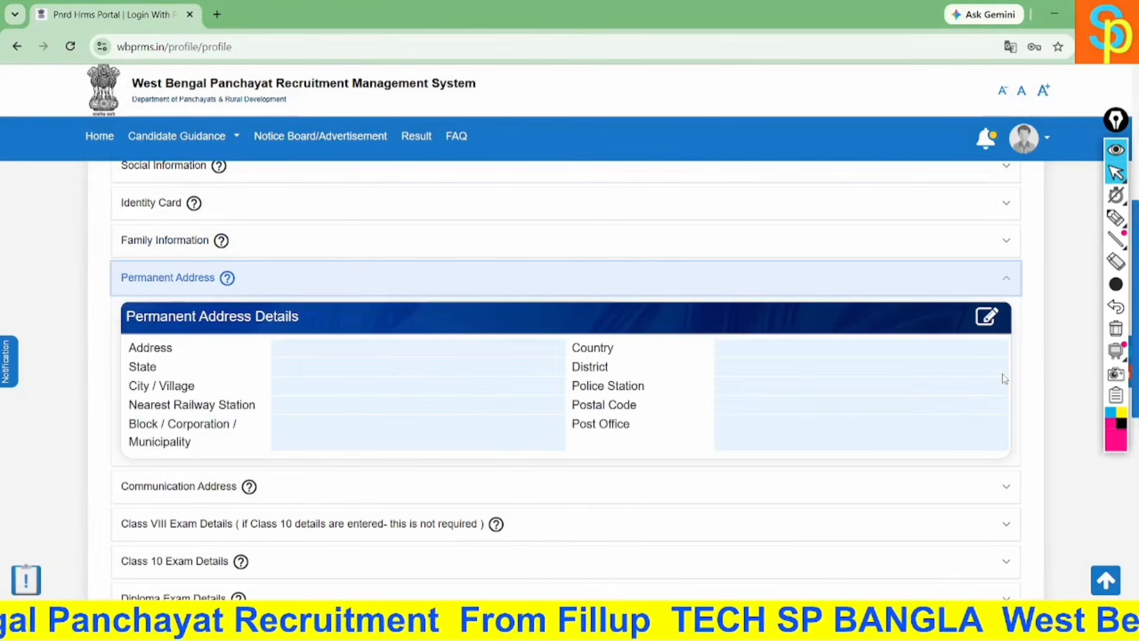
scroll(1003, 377, down, 1)
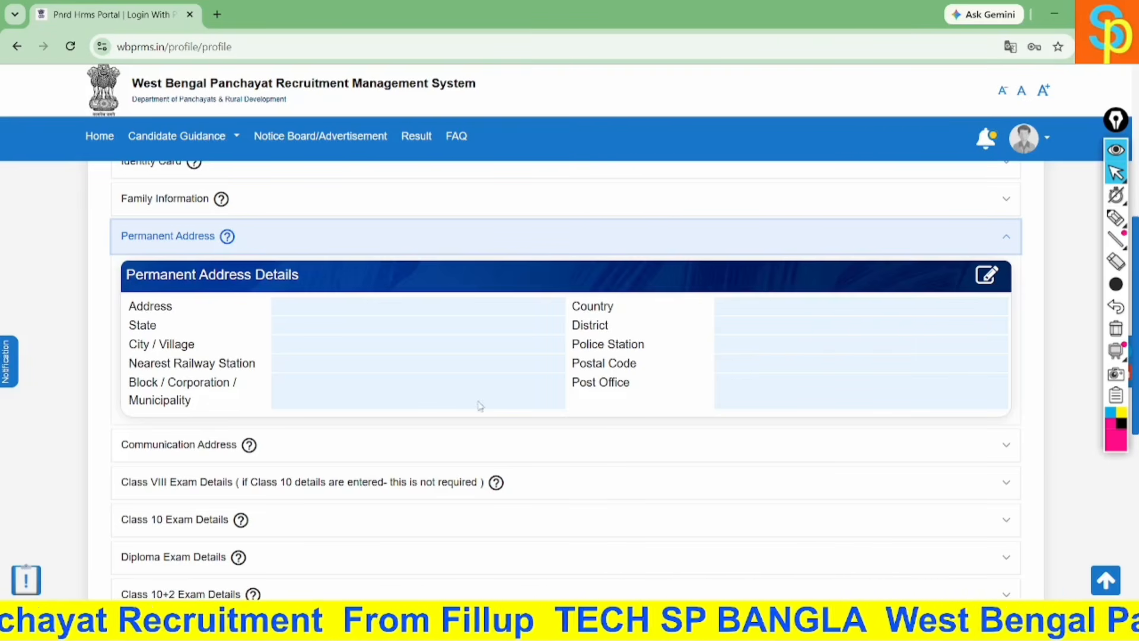
scroll(571, 413, down, 1)
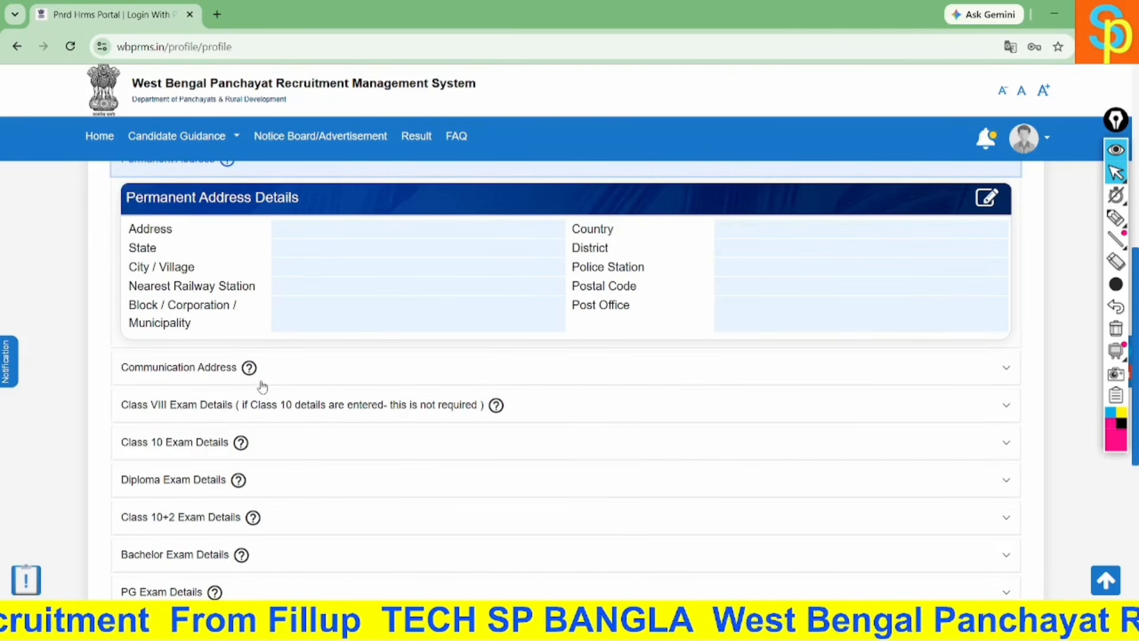
click(999, 365)
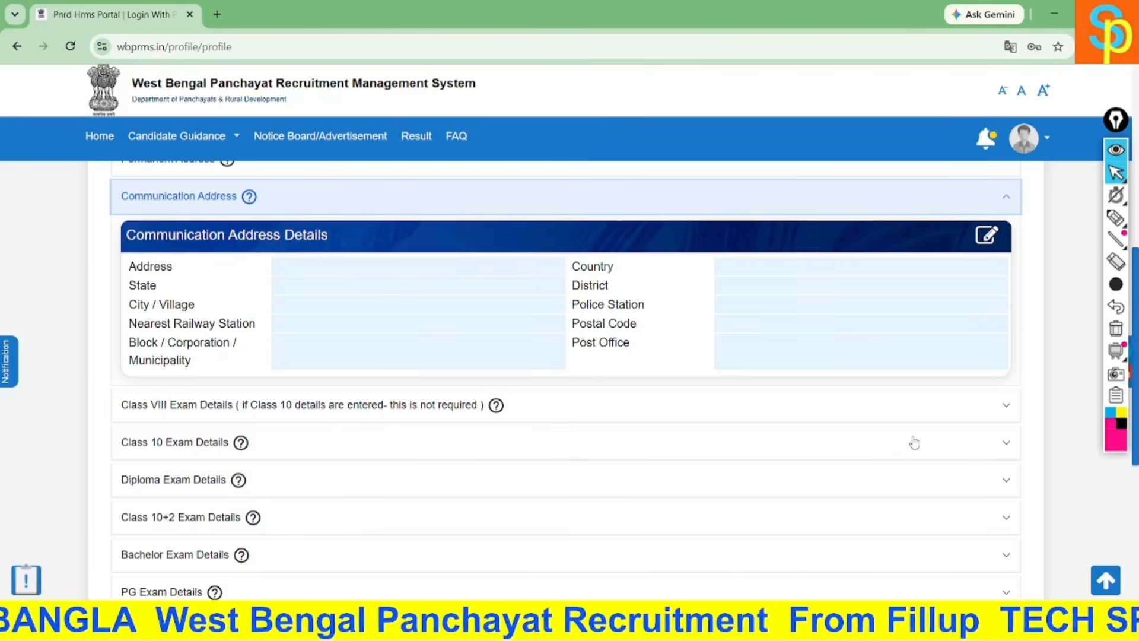
- Expand Class 10 Exam Details to examine its fields, and look over the remaining qualification sections
click(1008, 442)
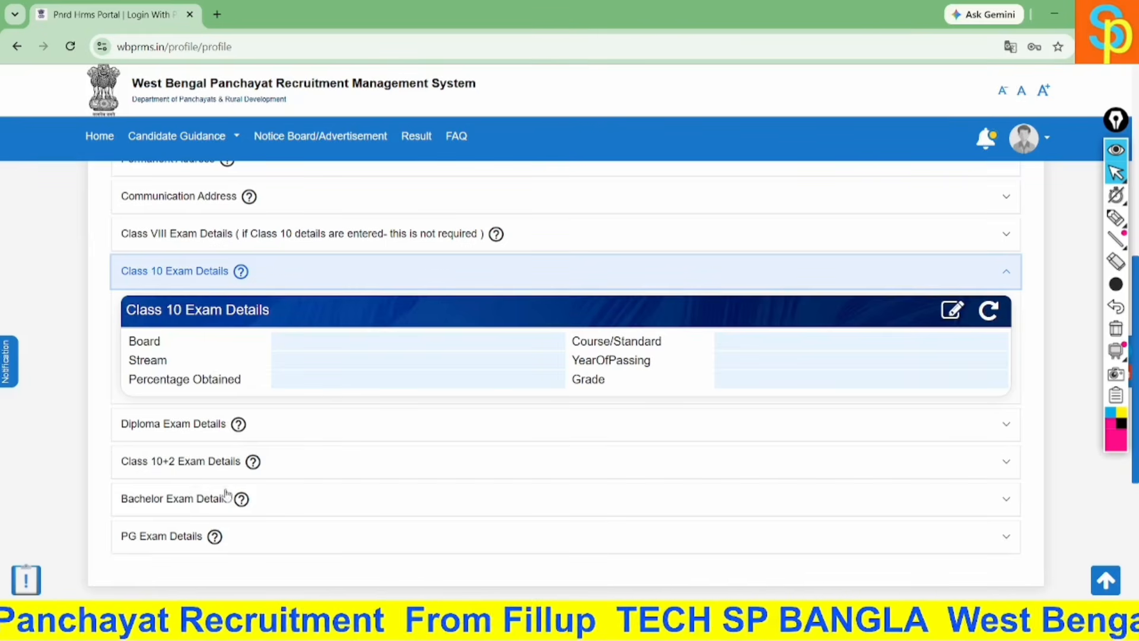
mouse_move(243, 505)
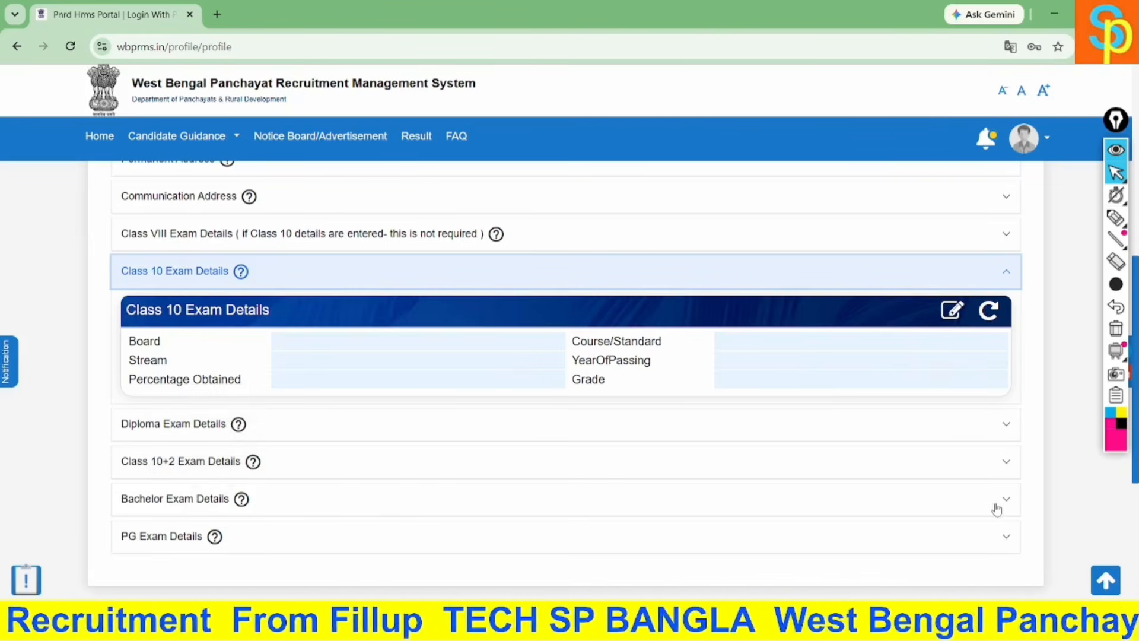
scroll(846, 493, down, 2)
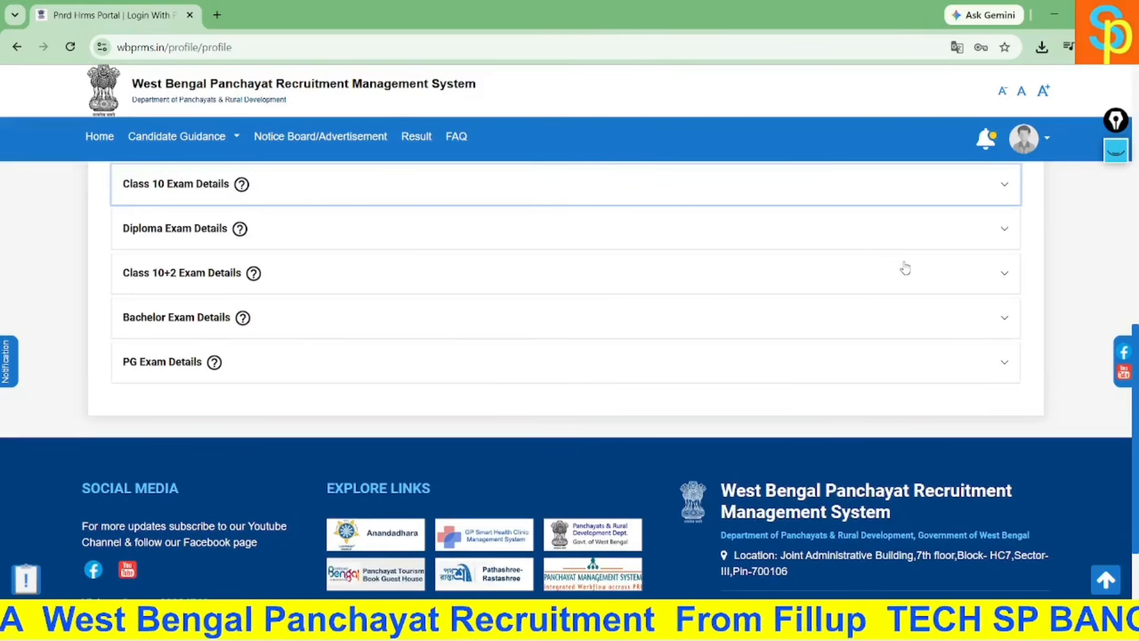
- Open the profile's Additional Information page after circling its heading with the pink pen, and clear the mark
scroll(686, 211, up, 10)
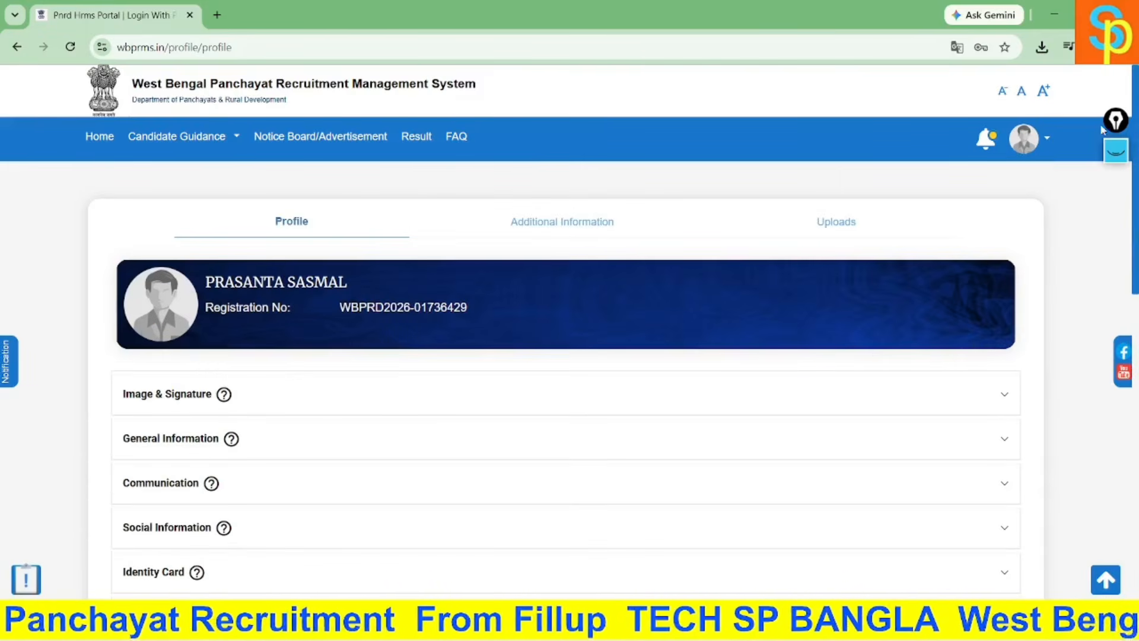
click(1120, 148)
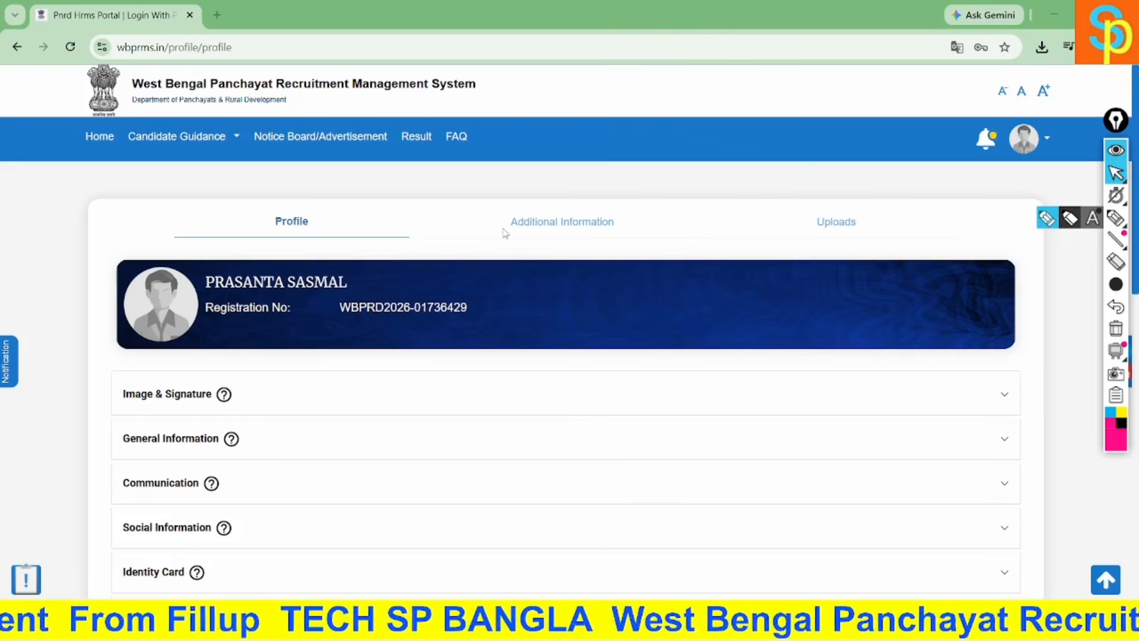
click(1046, 218)
mouse_move(522, 233)
mouse_down()
mouse_move(656, 234)
mouse_move(552, 205)
mouse_move(516, 224)
mouse_move(525, 235)
mouse_up()
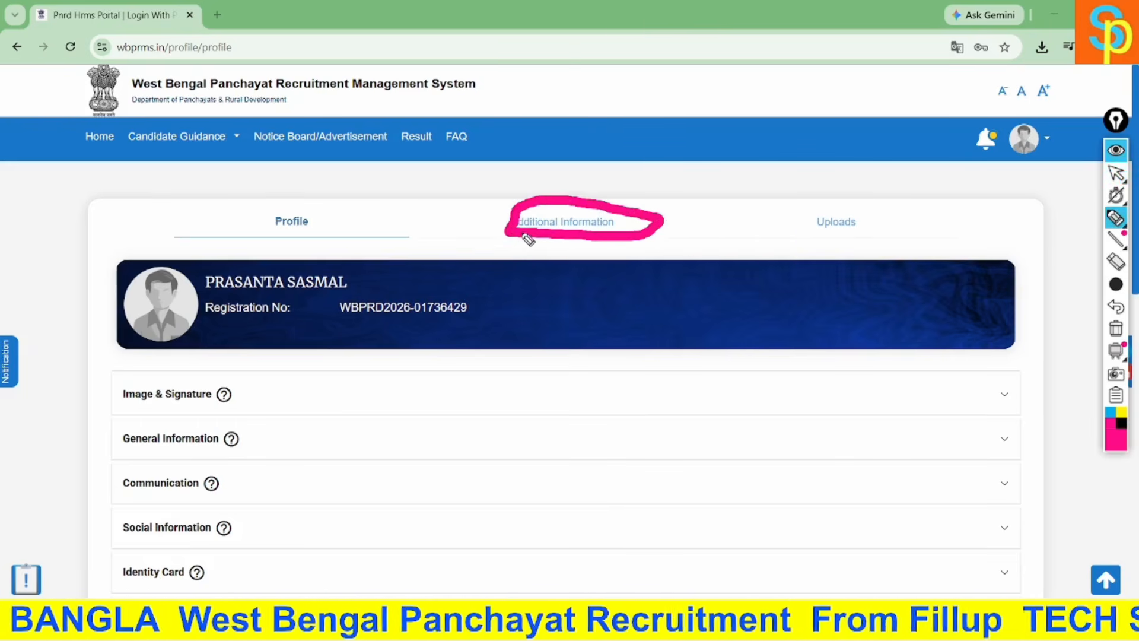
click(1120, 177)
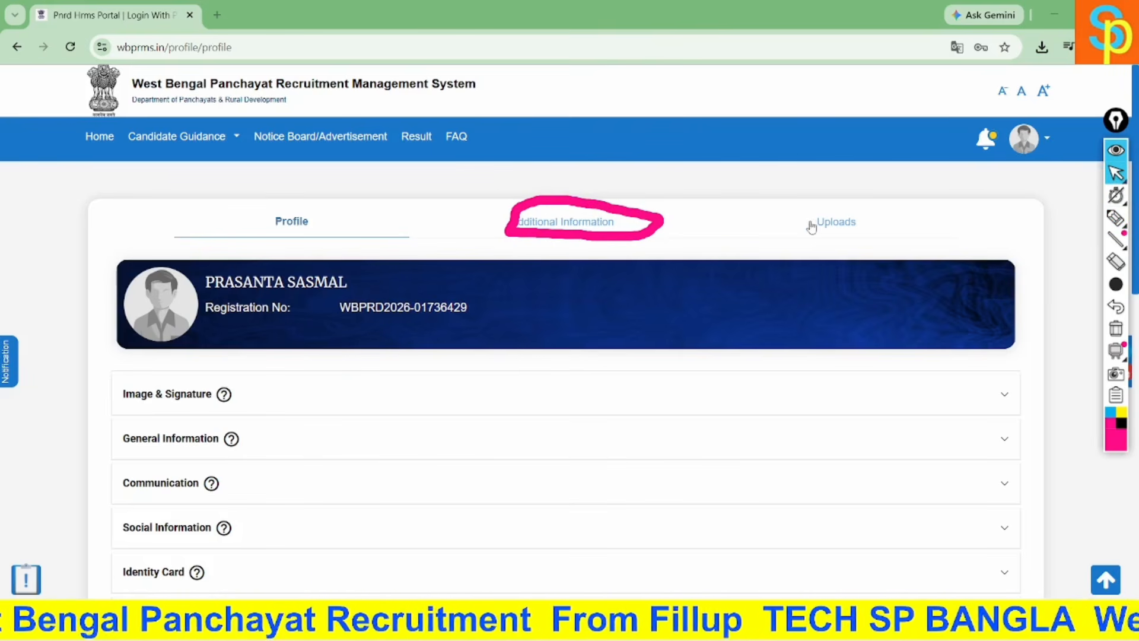
click(603, 225)
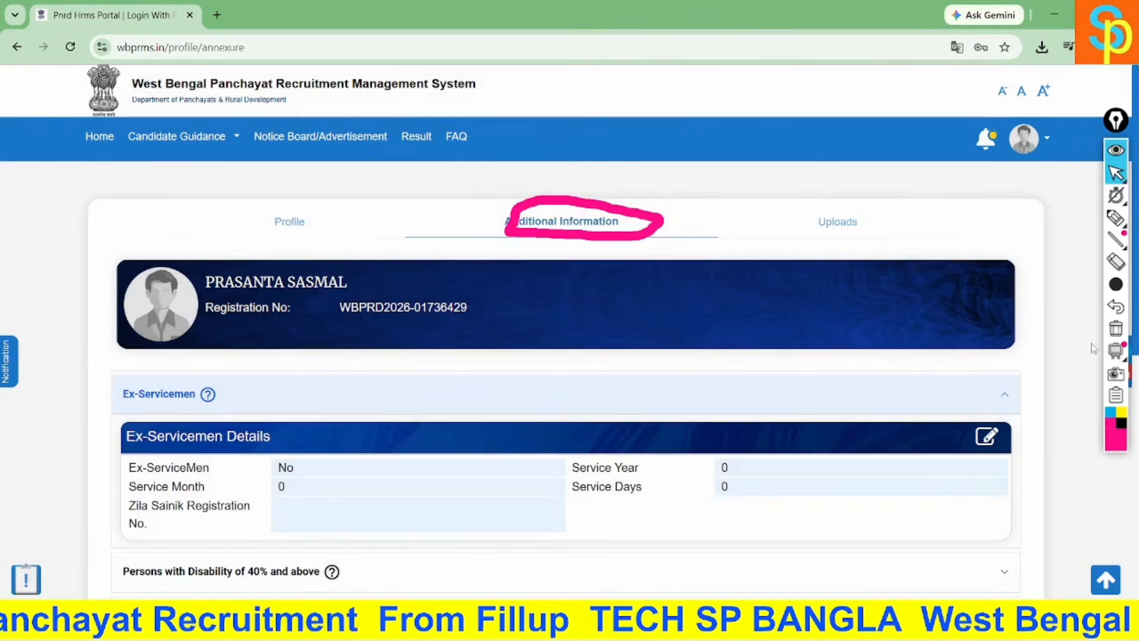
click(1116, 328)
- Collapse and re-expand the Ex-Servicemen section to examine its details
scroll(741, 359, down, 2)
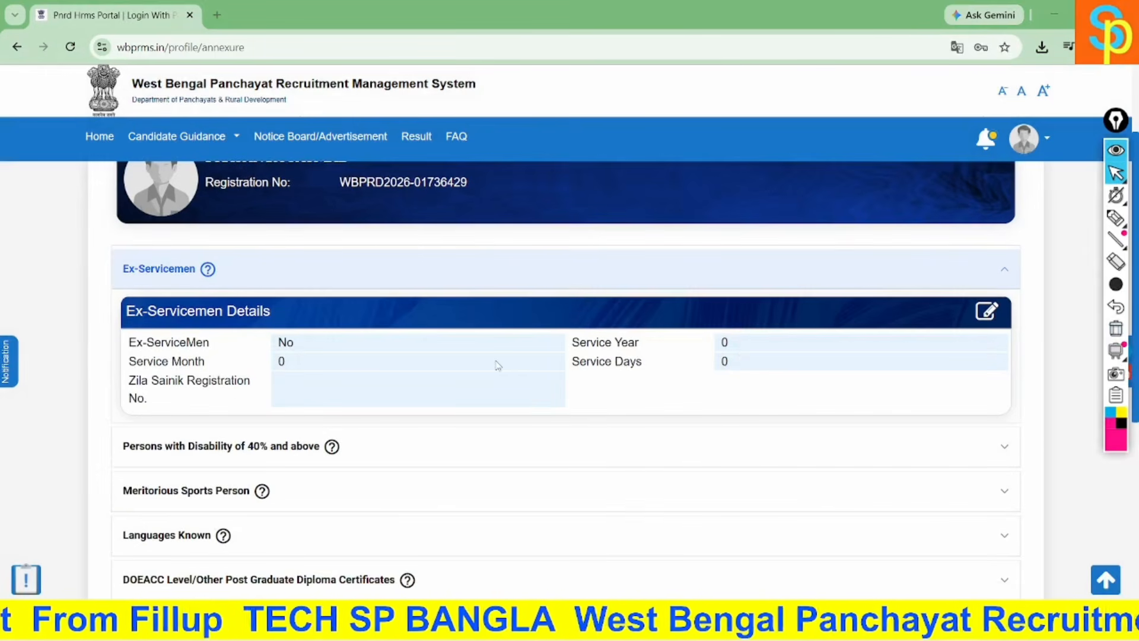
click(127, 271)
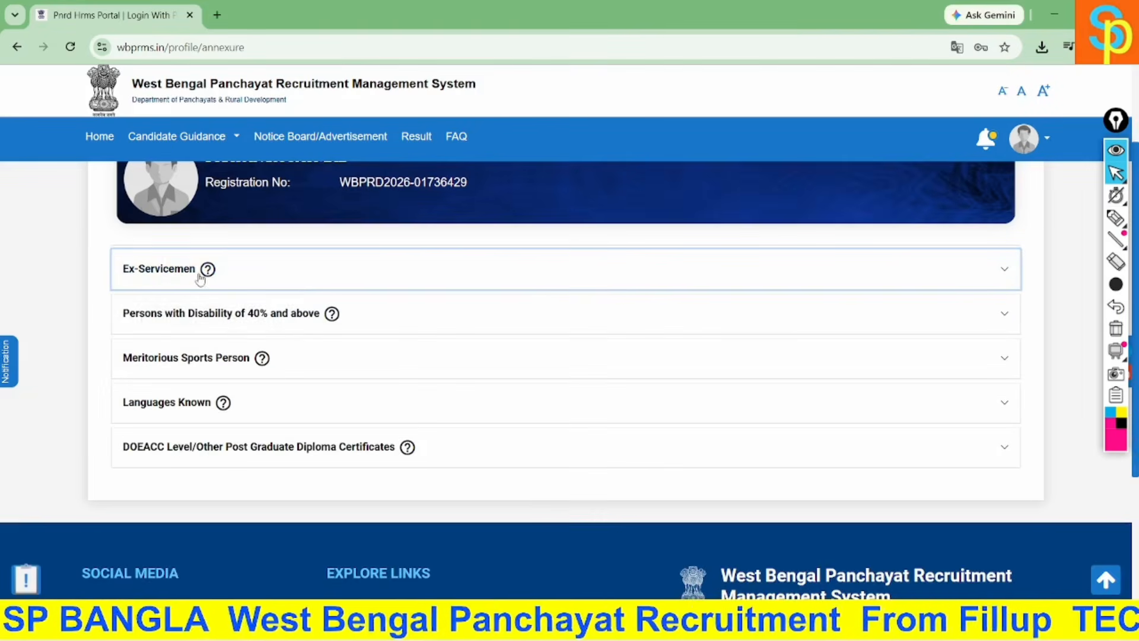
click(1005, 274)
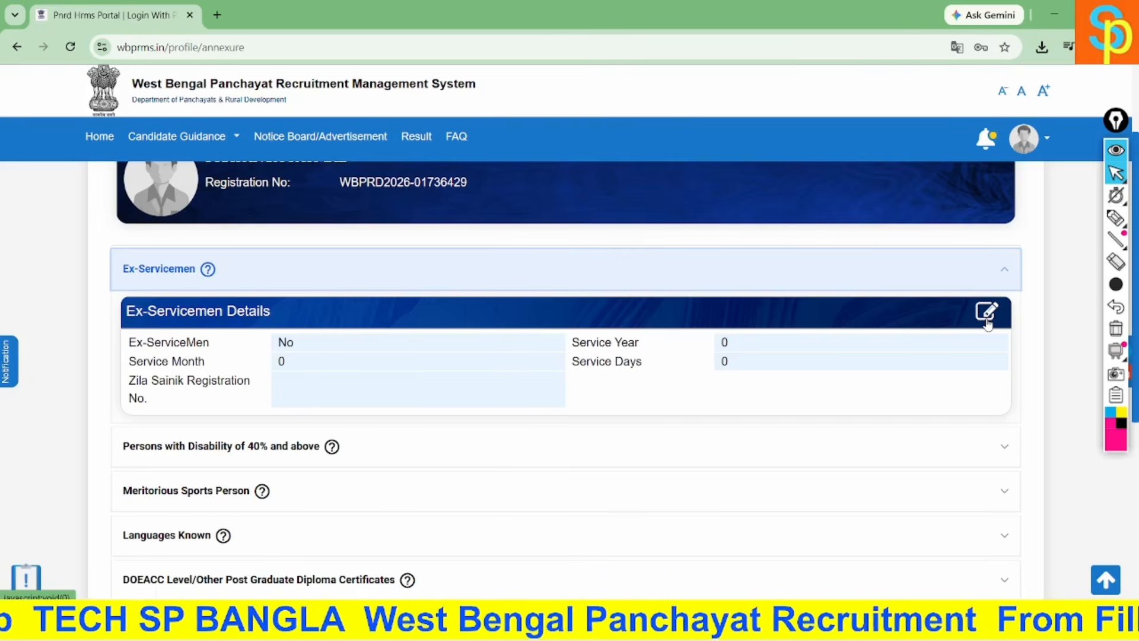
- Expand the Persons with Disability of 40% and above and Meritorious Sports Person sections to examine their fields
scroll(722, 436, down, 2)
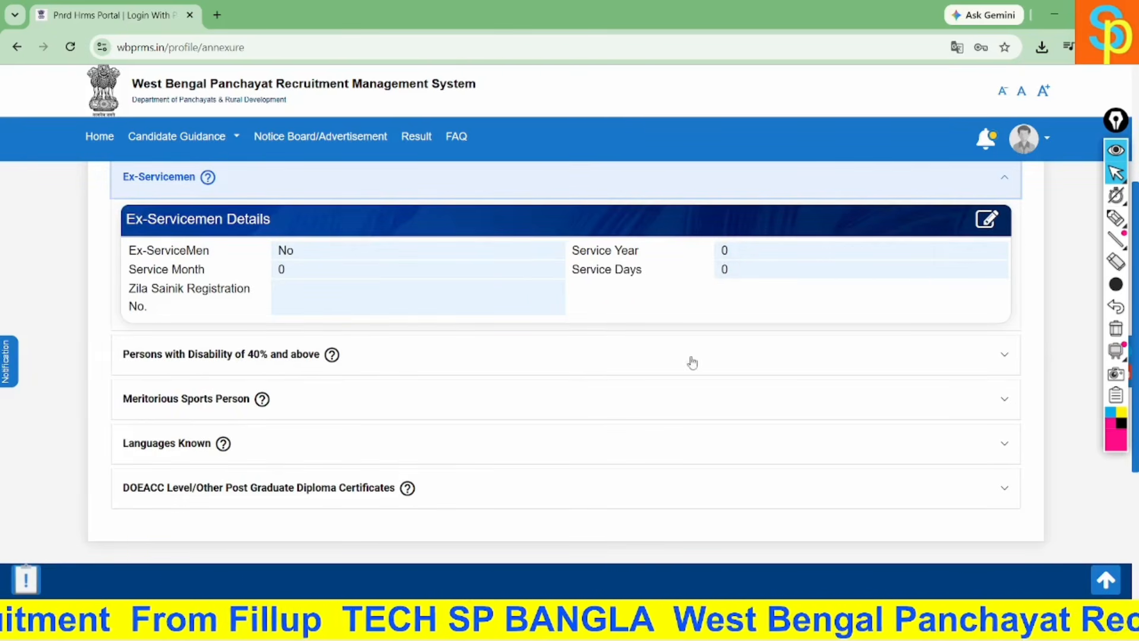
click(1003, 361)
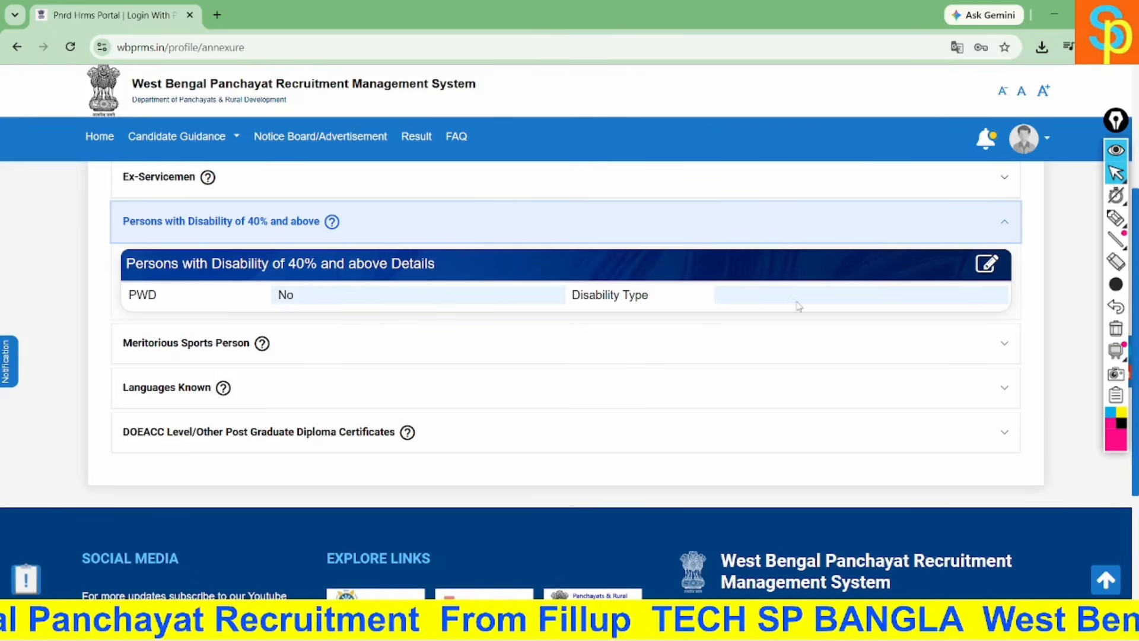
click(1000, 349)
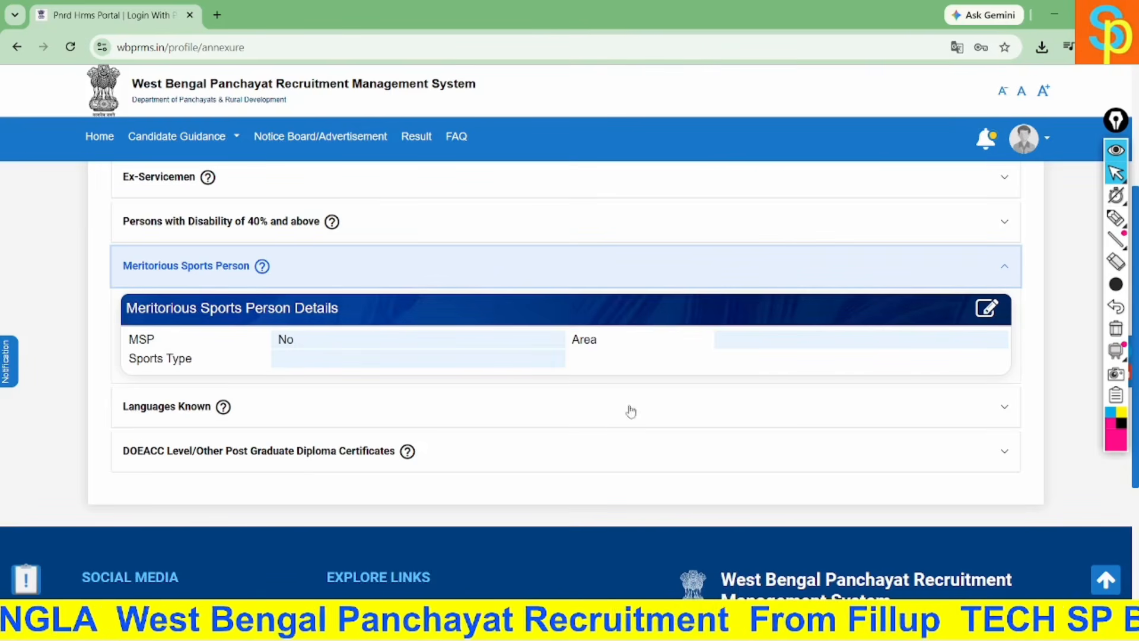
- In the Languages Known section, set Speak, Write and Read to Yes for Bengali and save the entry
scroll(802, 408, down, 1)
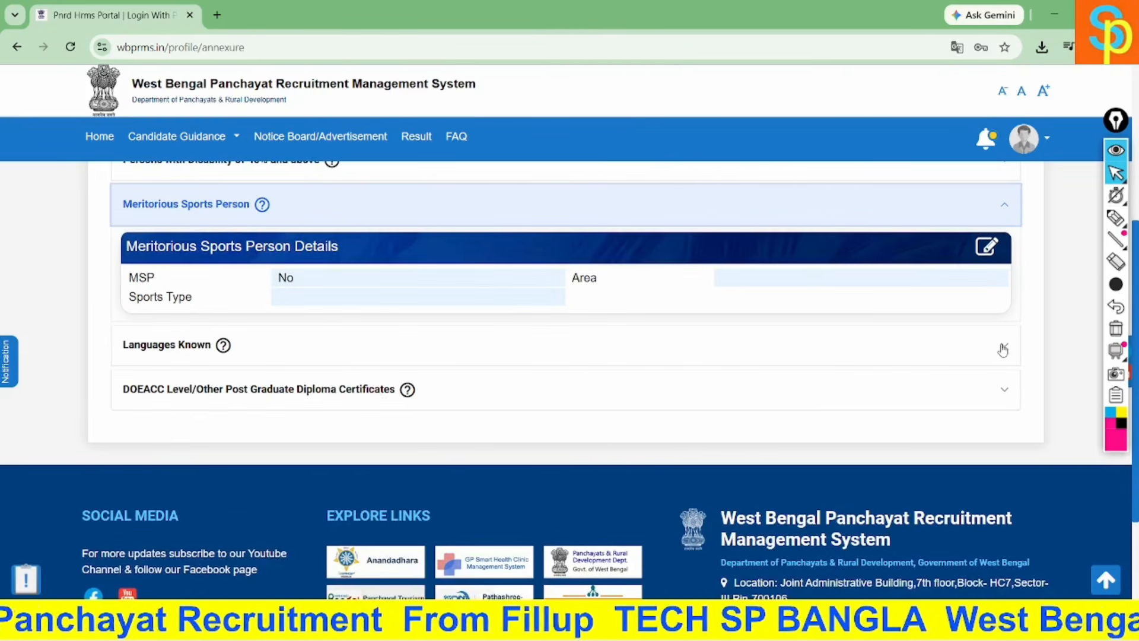
click(1004, 348)
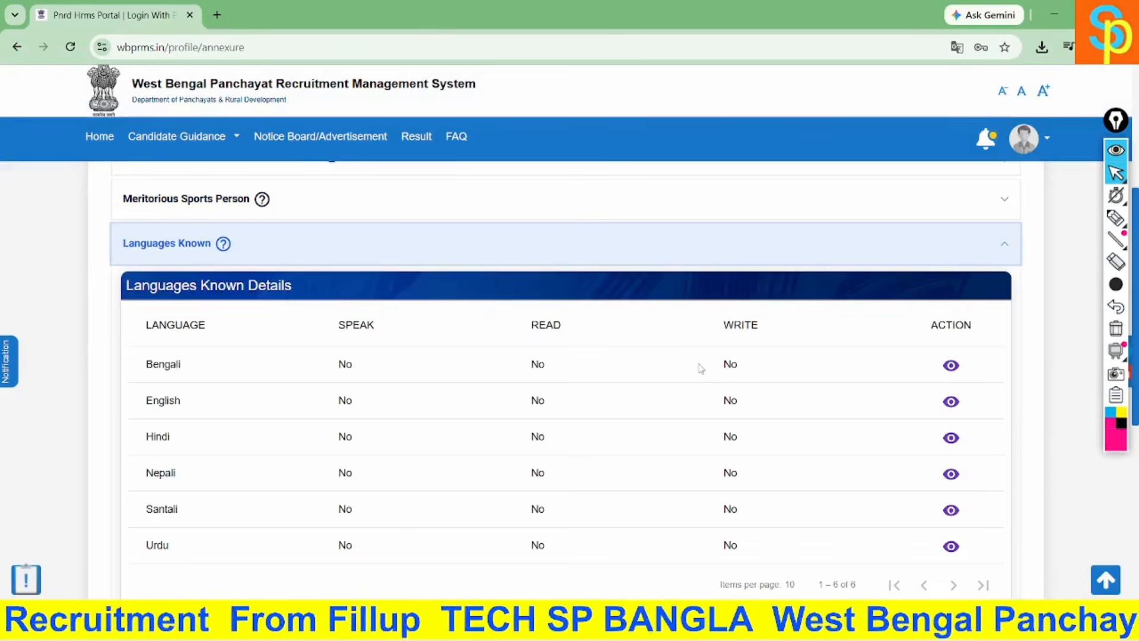
scroll(700, 369, down, 1)
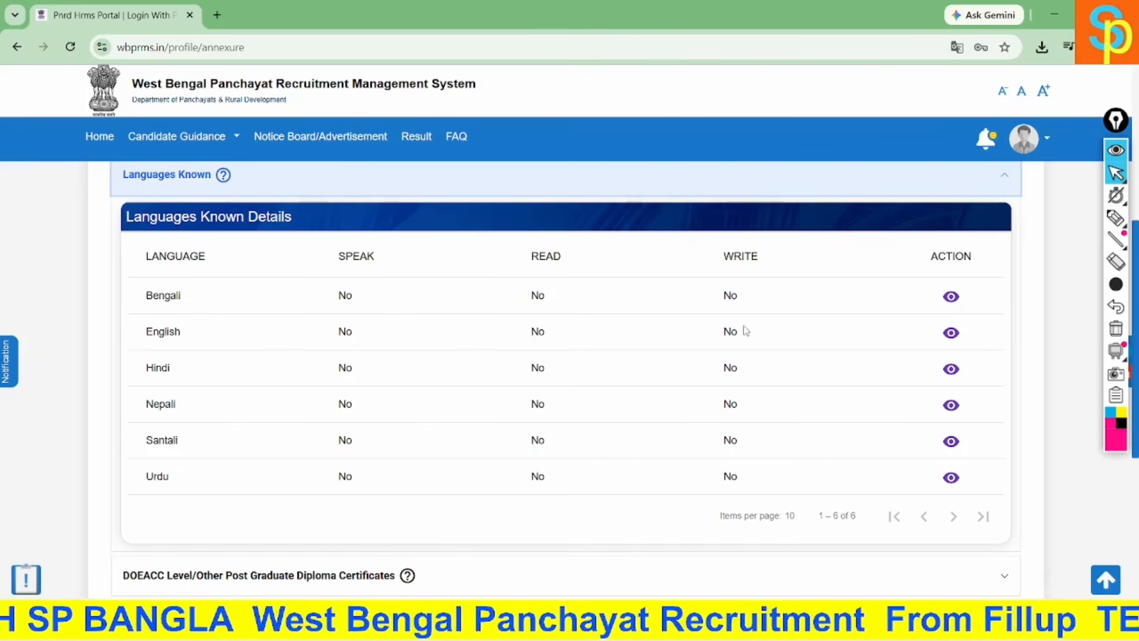
click(950, 297)
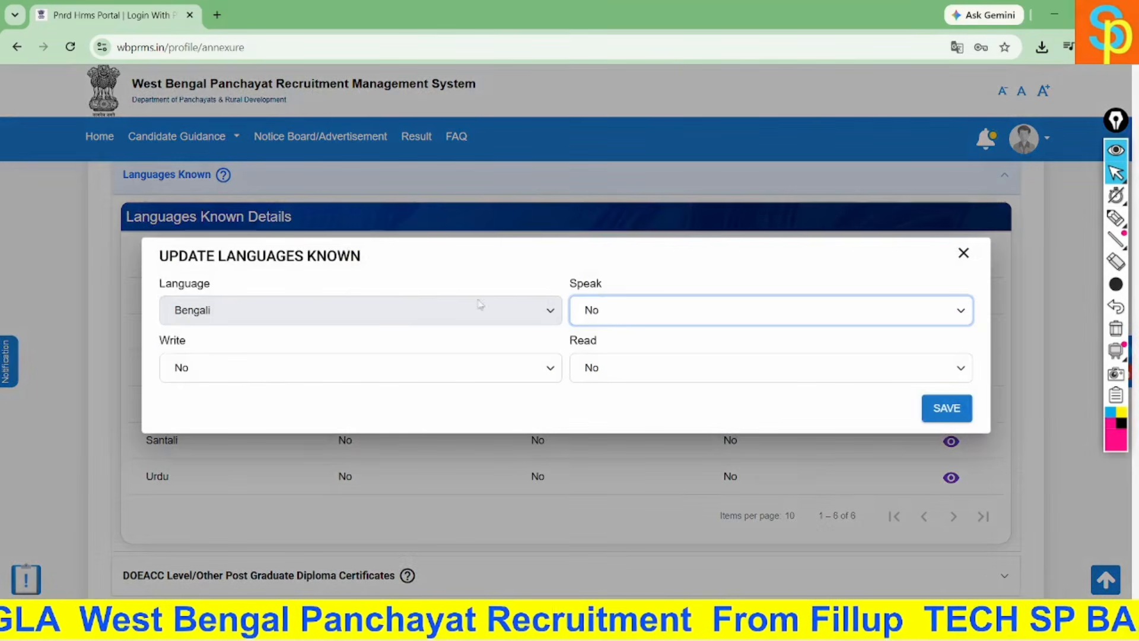
click(963, 314)
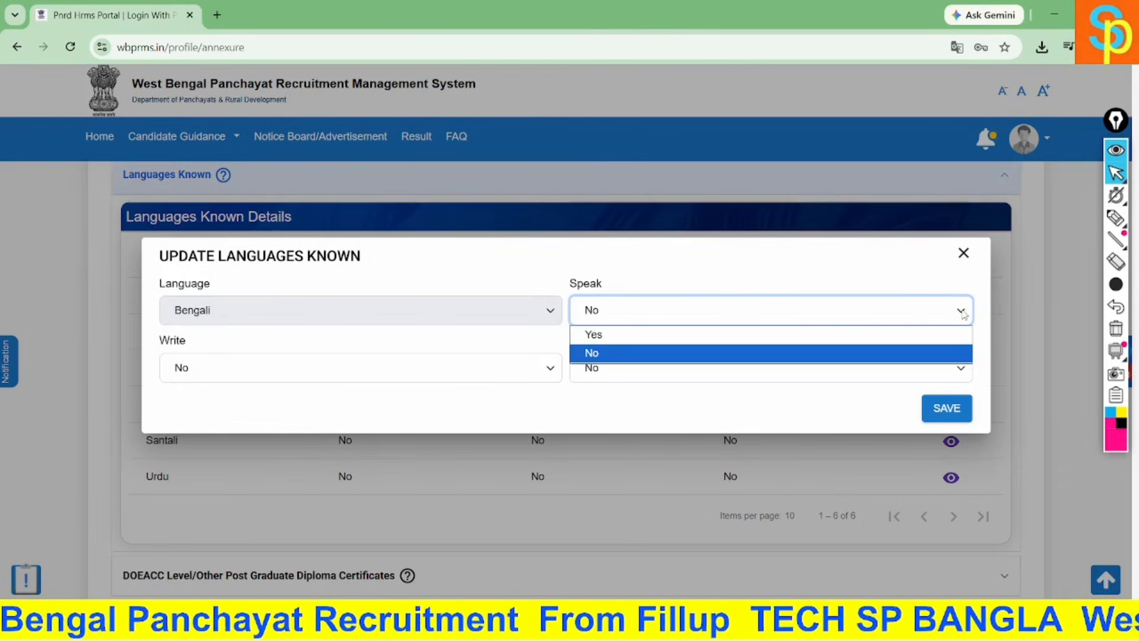
click(751, 335)
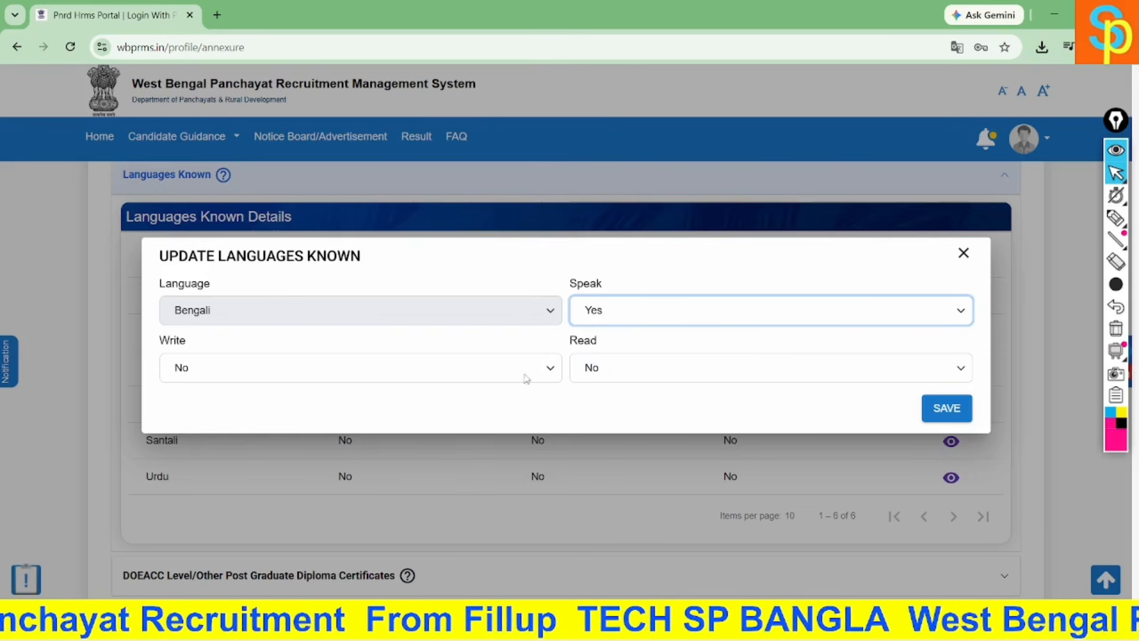
click(548, 374)
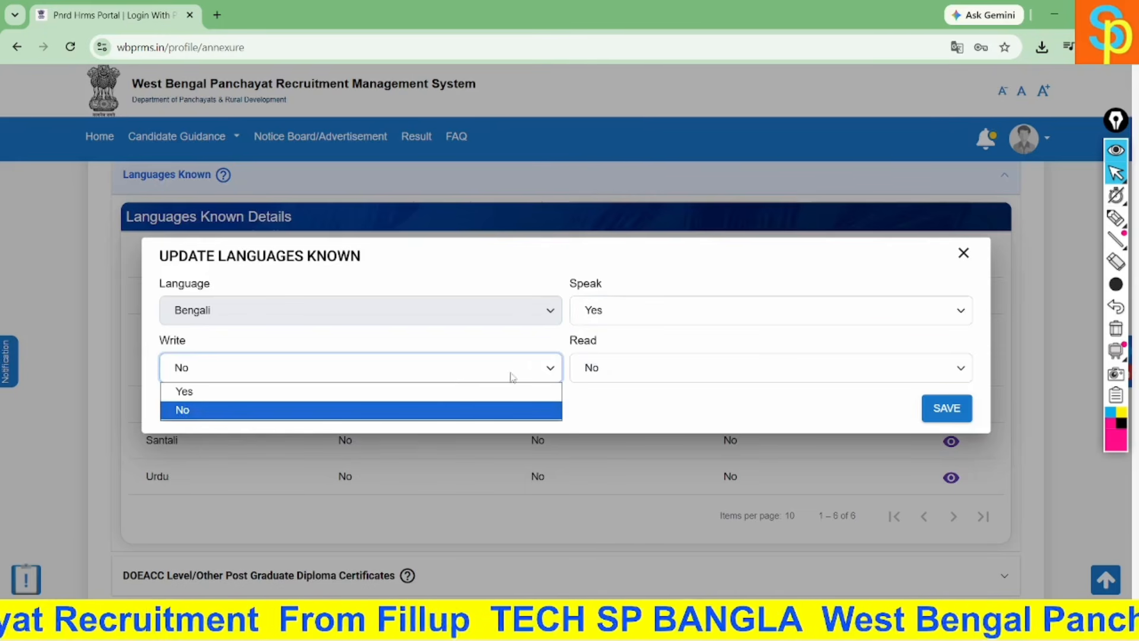
click(466, 391)
click(957, 370)
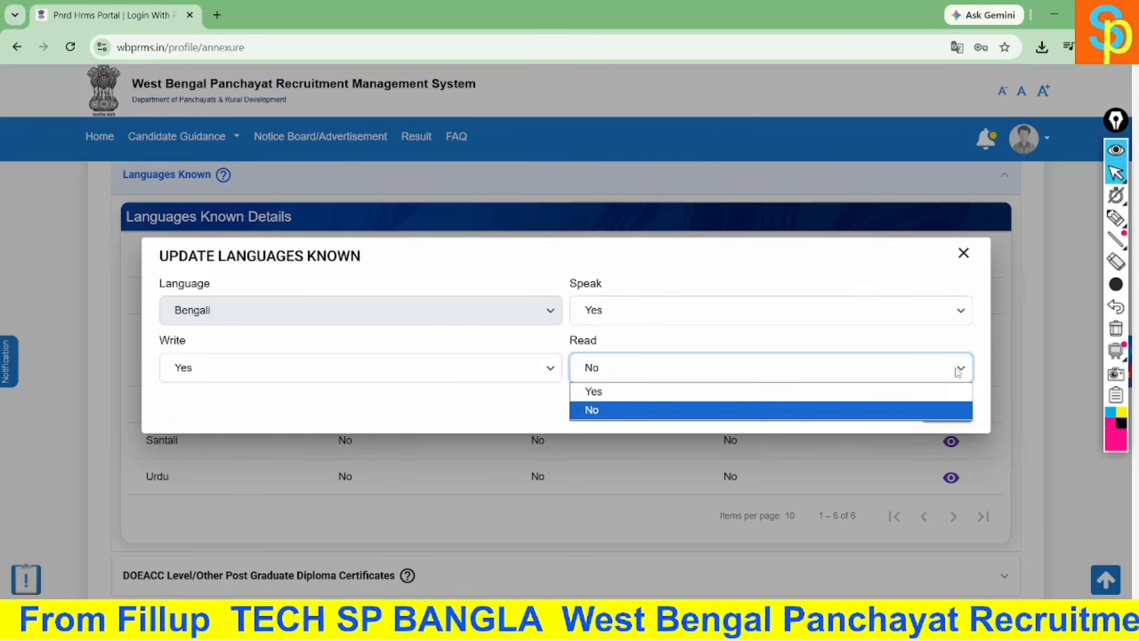
click(760, 393)
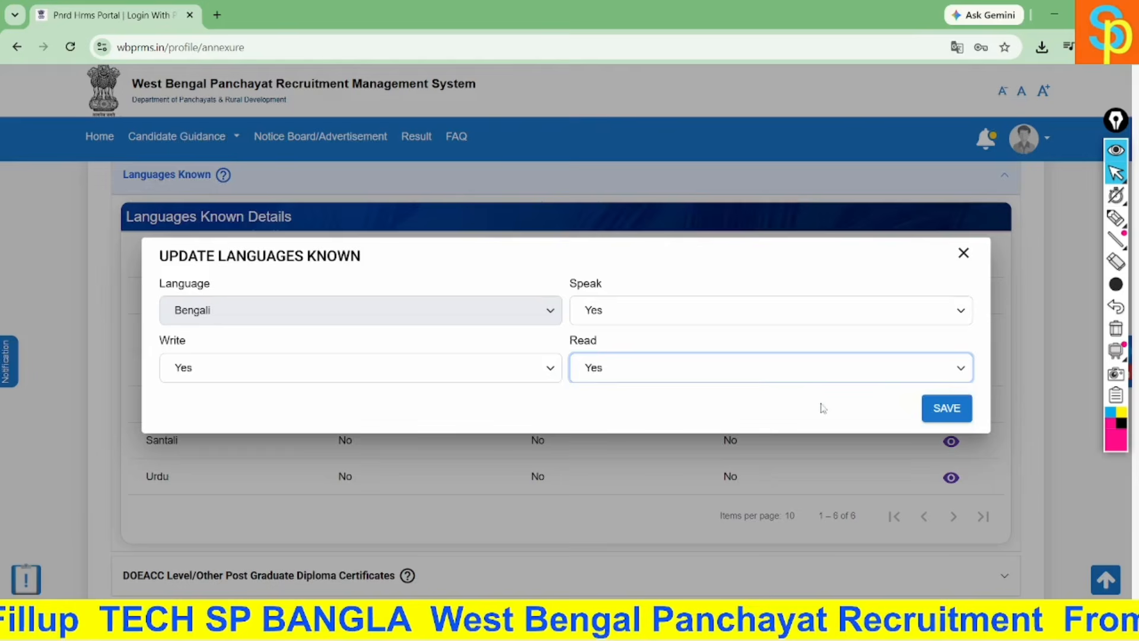
click(942, 409)
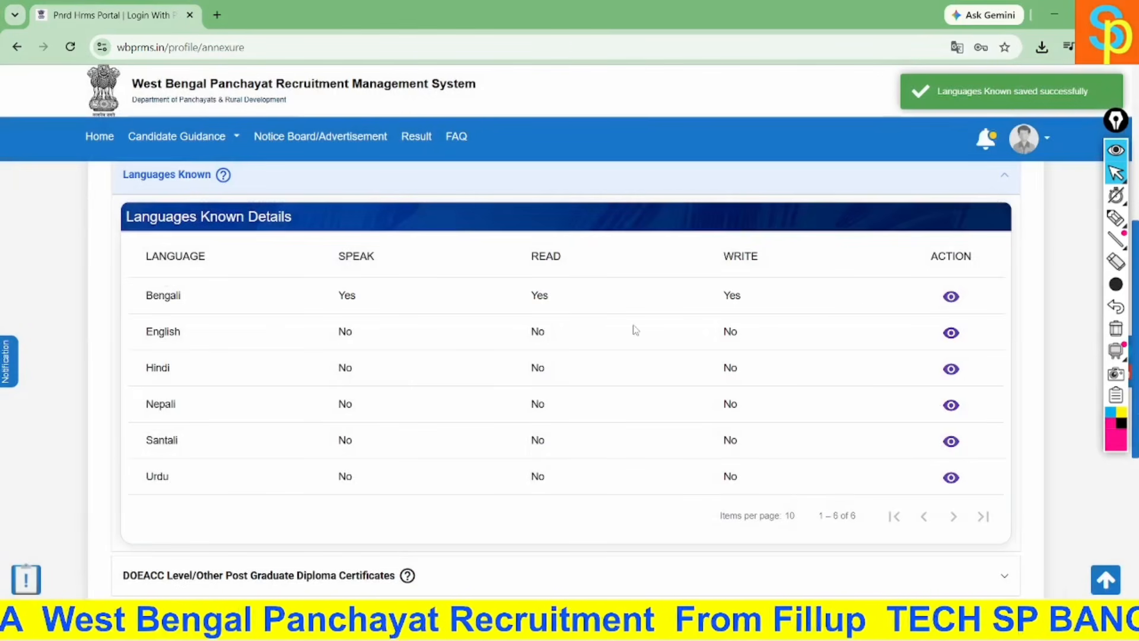
- Underline Bengali's Speak, Read and Write values with the pink pen, and clear the marks
click(1116, 218)
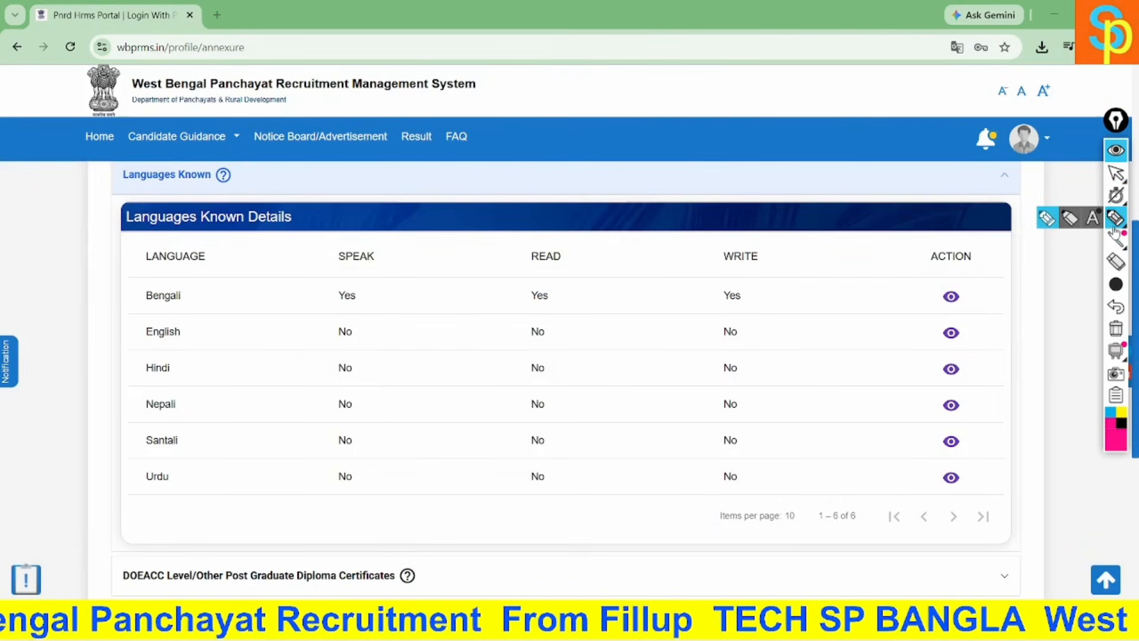
drag(313, 306, 410, 306)
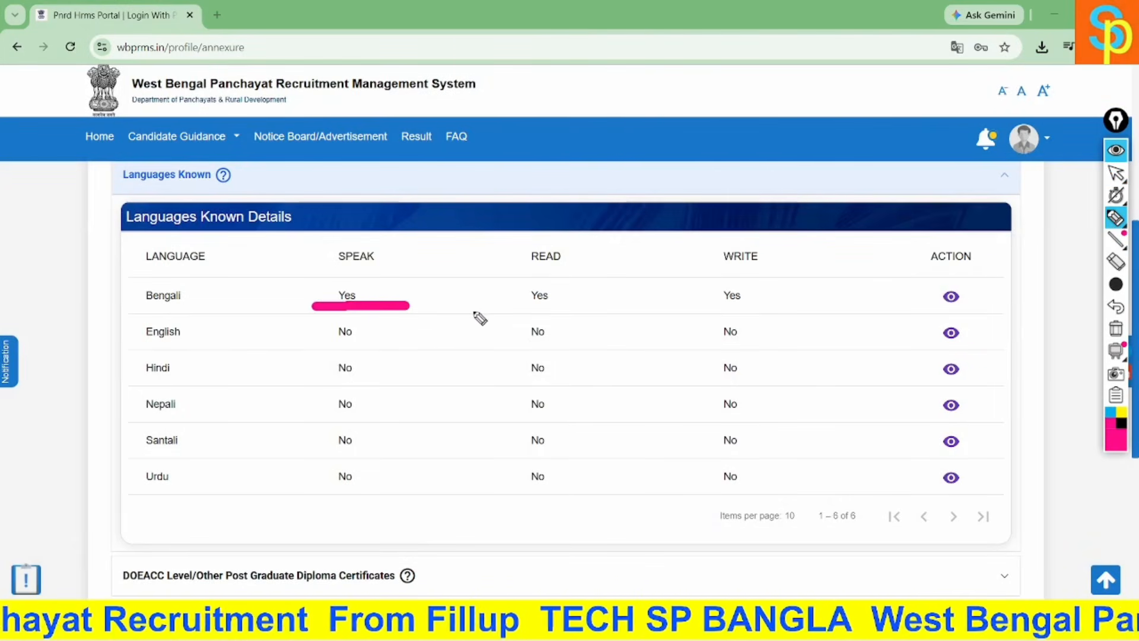
drag(515, 304, 593, 304)
drag(693, 313, 759, 314)
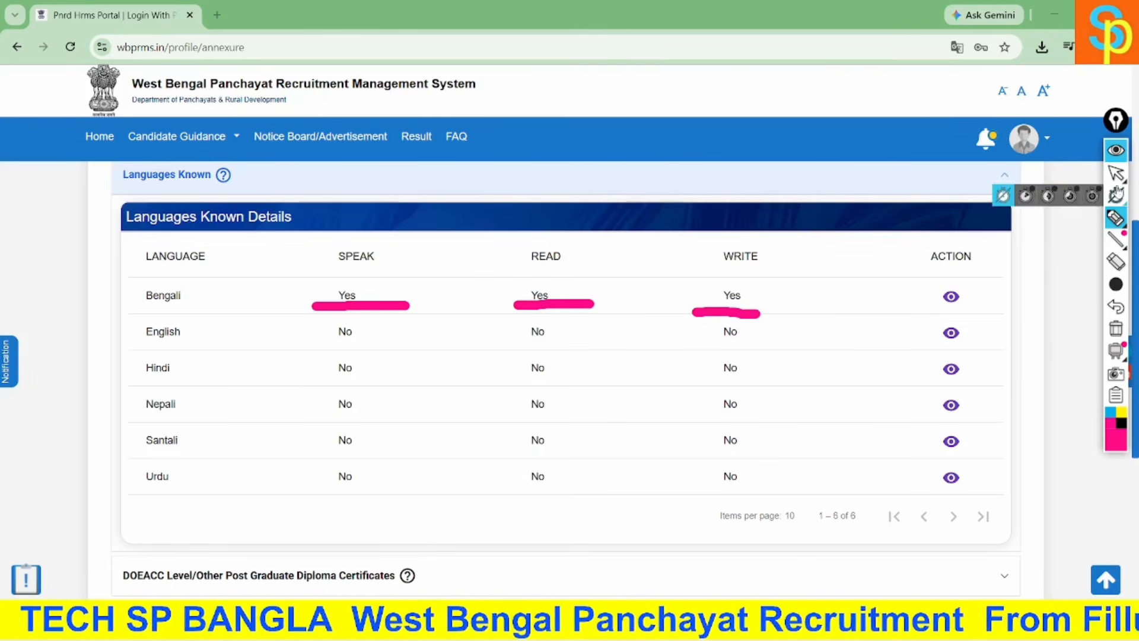
click(1115, 173)
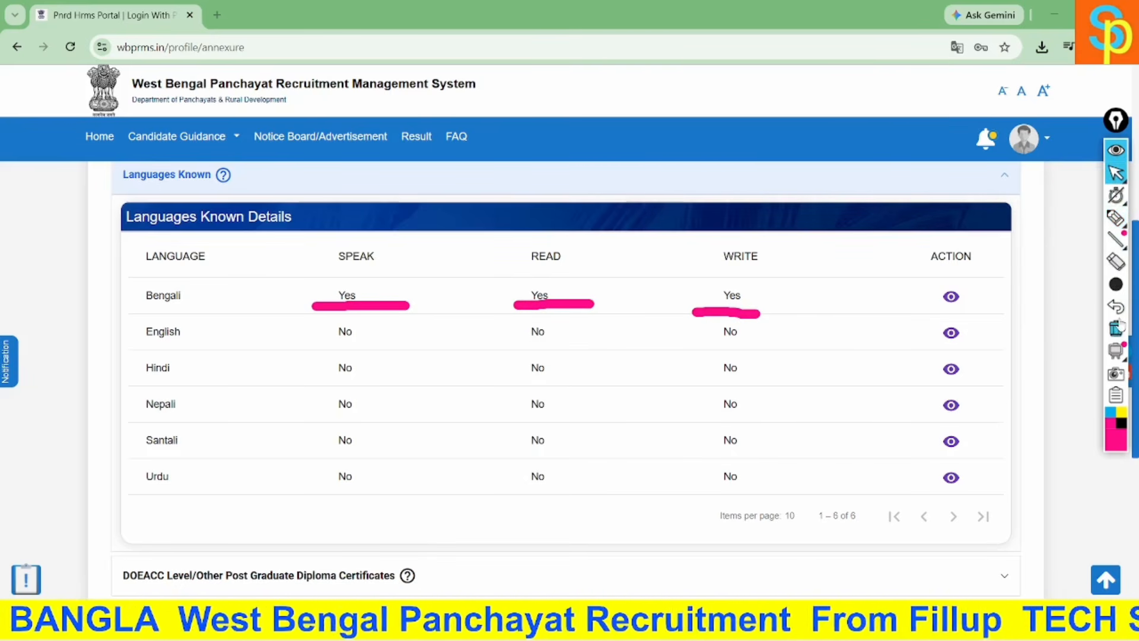
click(1116, 328)
- Expand the DOEACC Level/Other Post Graduate Diploma Certificates section, circle its add-record control with the pink pen, and clear the mark
scroll(973, 389, down, 3)
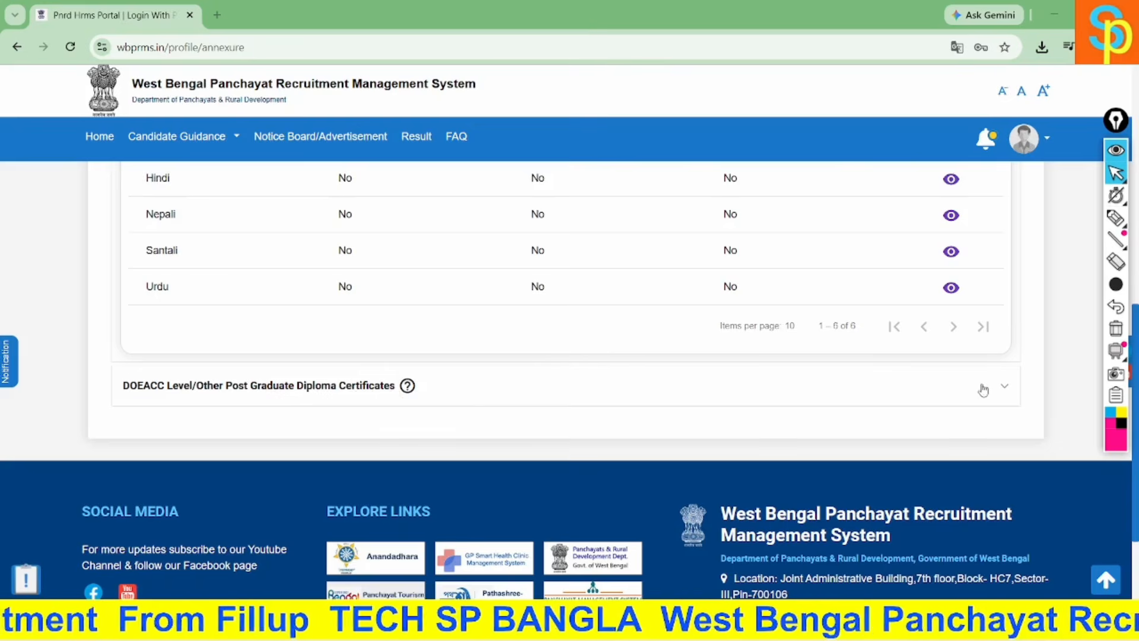
click(1006, 387)
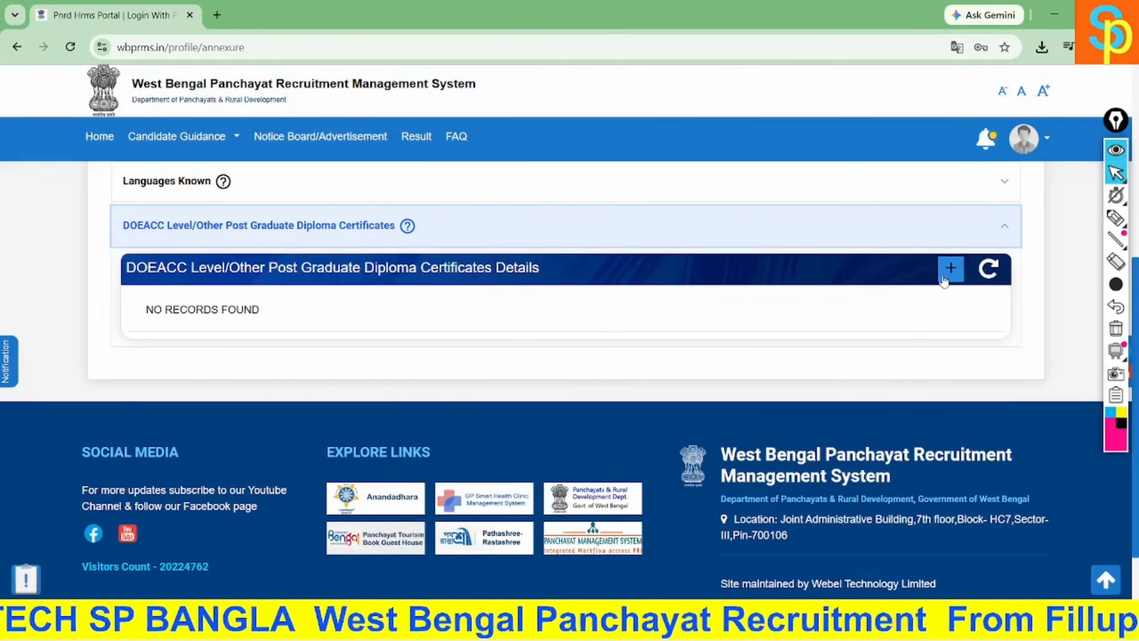
click(1114, 218)
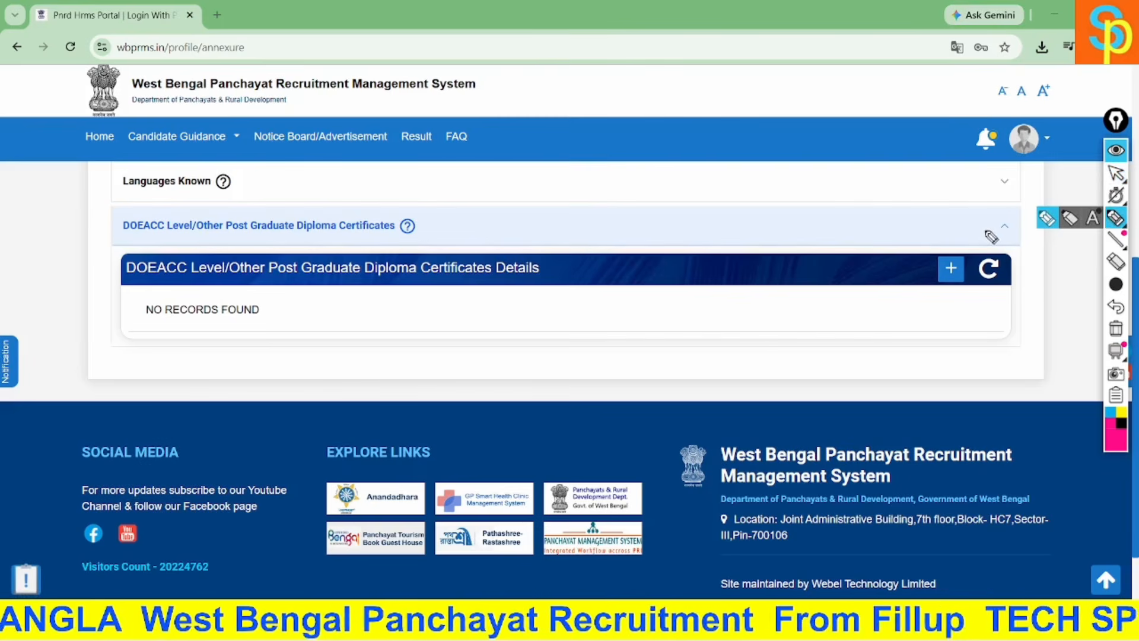
mouse_move(941, 240)
mouse_down()
mouse_move(927, 246)
mouse_move(1009, 311)
mouse_move(937, 239)
mouse_up()
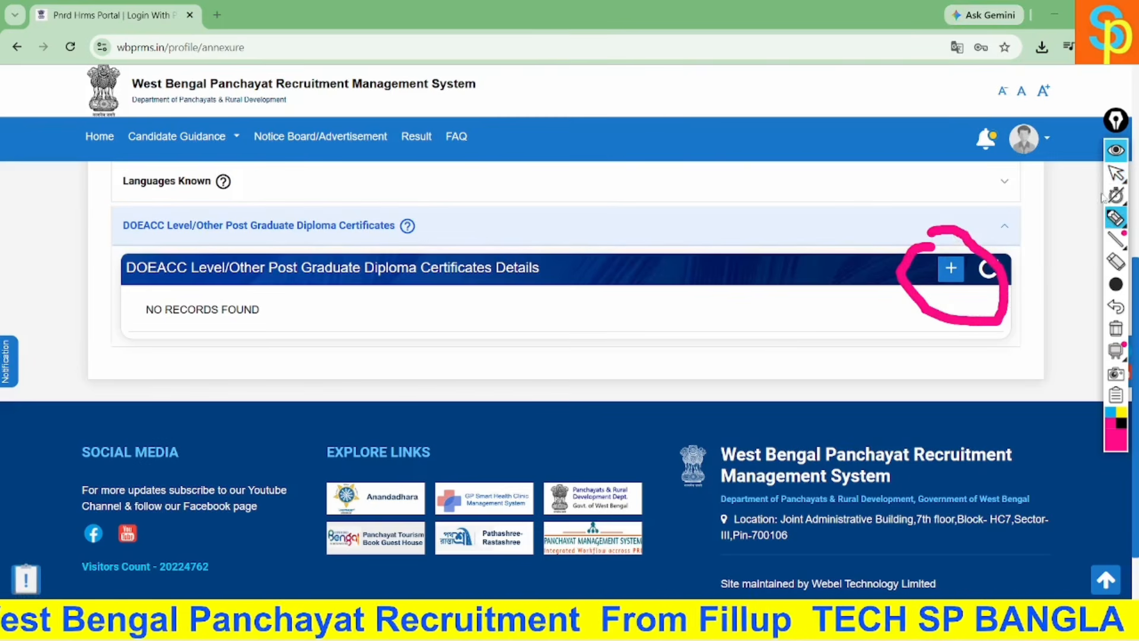
click(1117, 174)
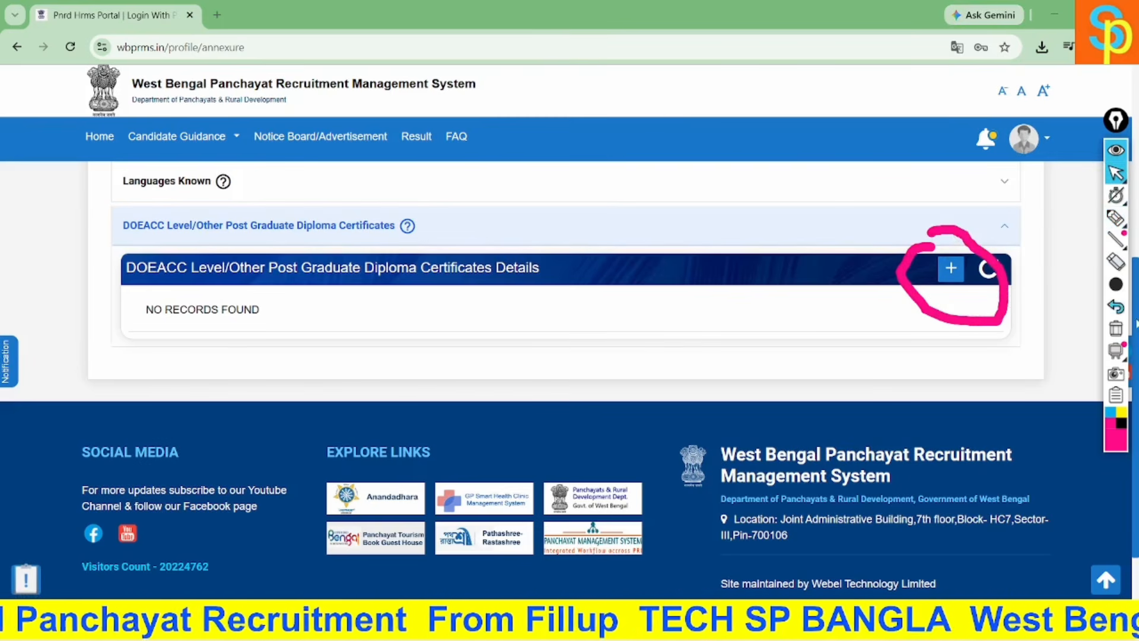
click(1115, 328)
- Open the profile's Uploads page to reach the list of documents
scroll(682, 288, up, 5)
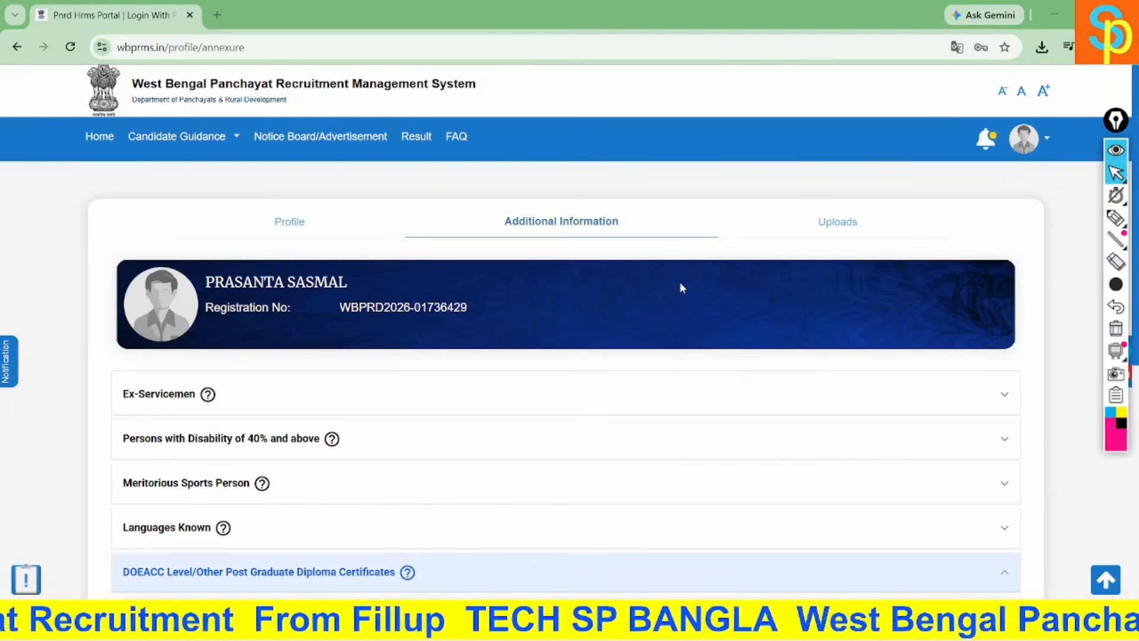
click(849, 228)
scroll(516, 331, down, 2)
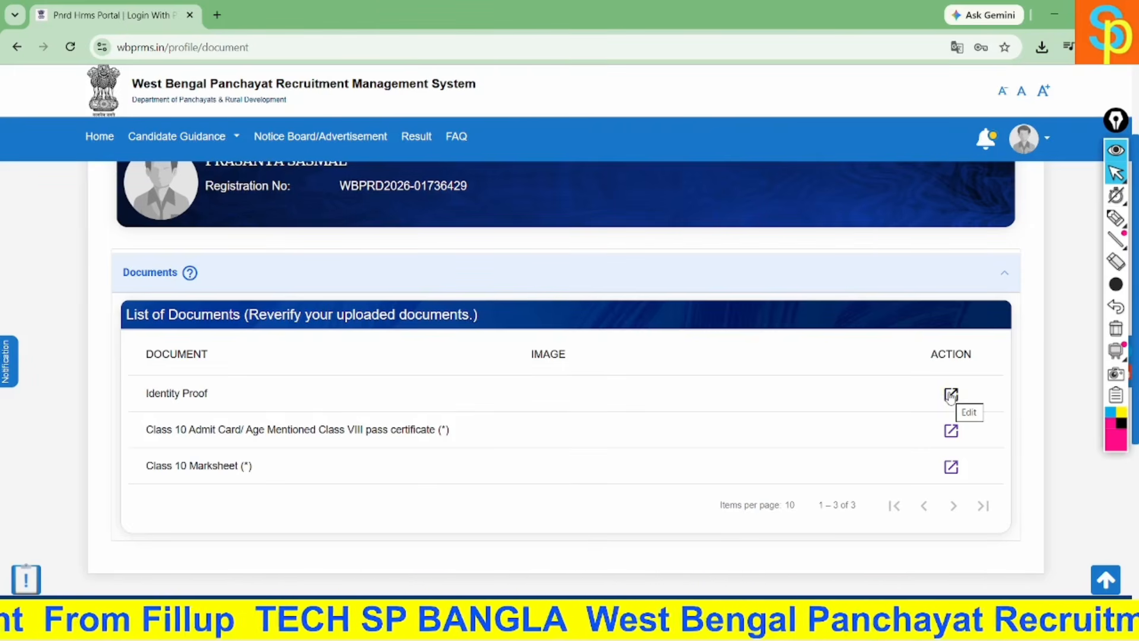
- Examine the upload requirements for Identity Proof, Class 10 Admit Card and Class 10 Marksheet, closing each upload form without attaching a file
click(950, 395)
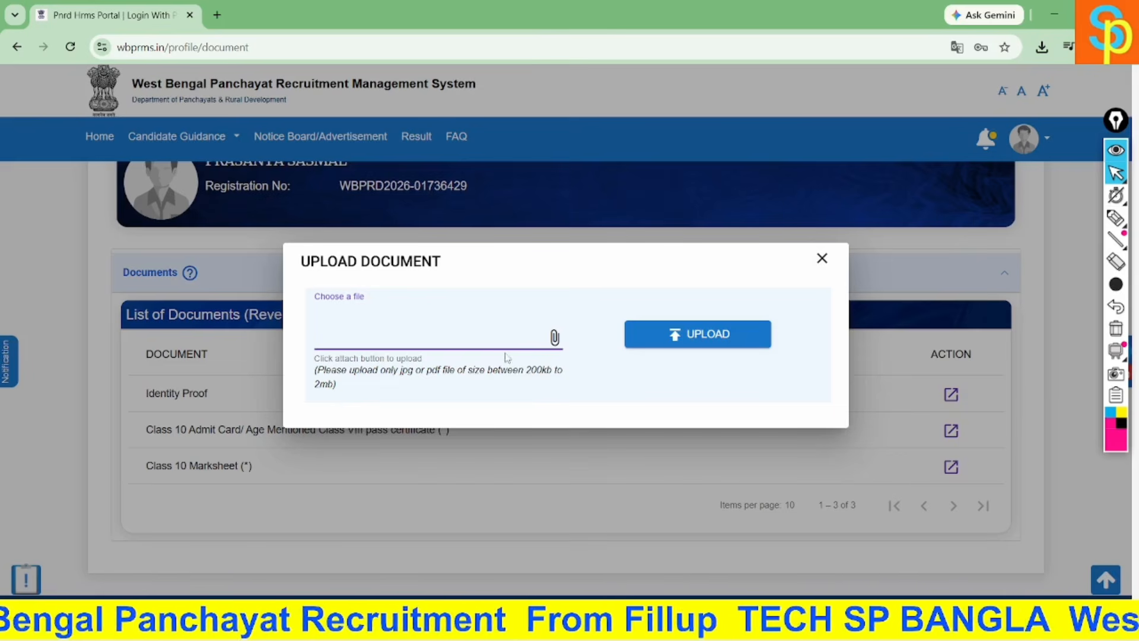
click(821, 258)
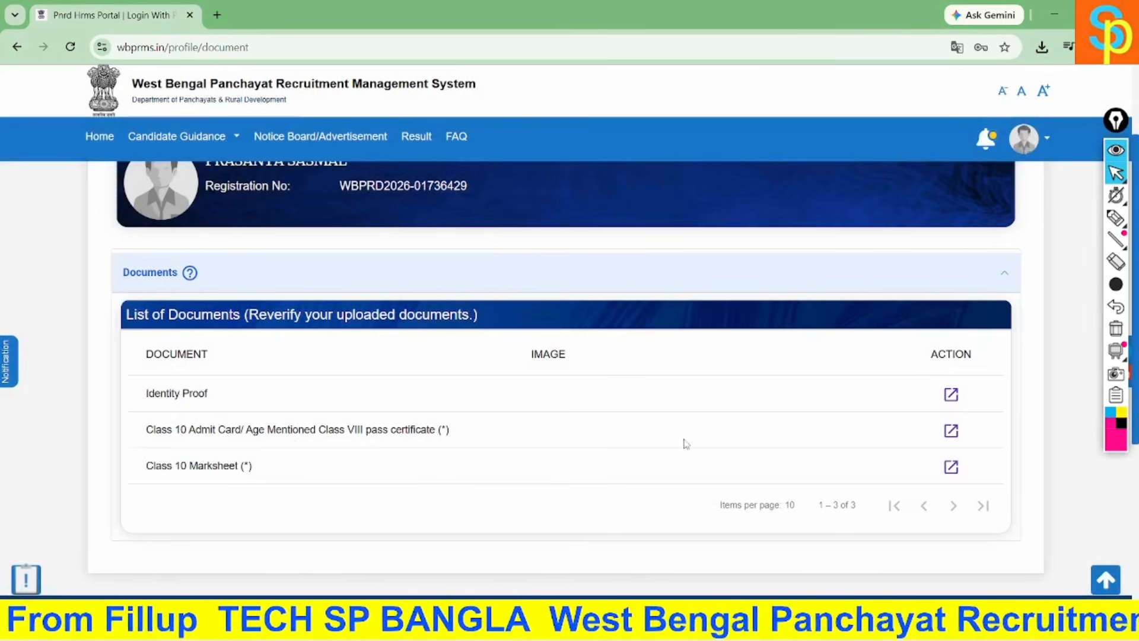
click(949, 433)
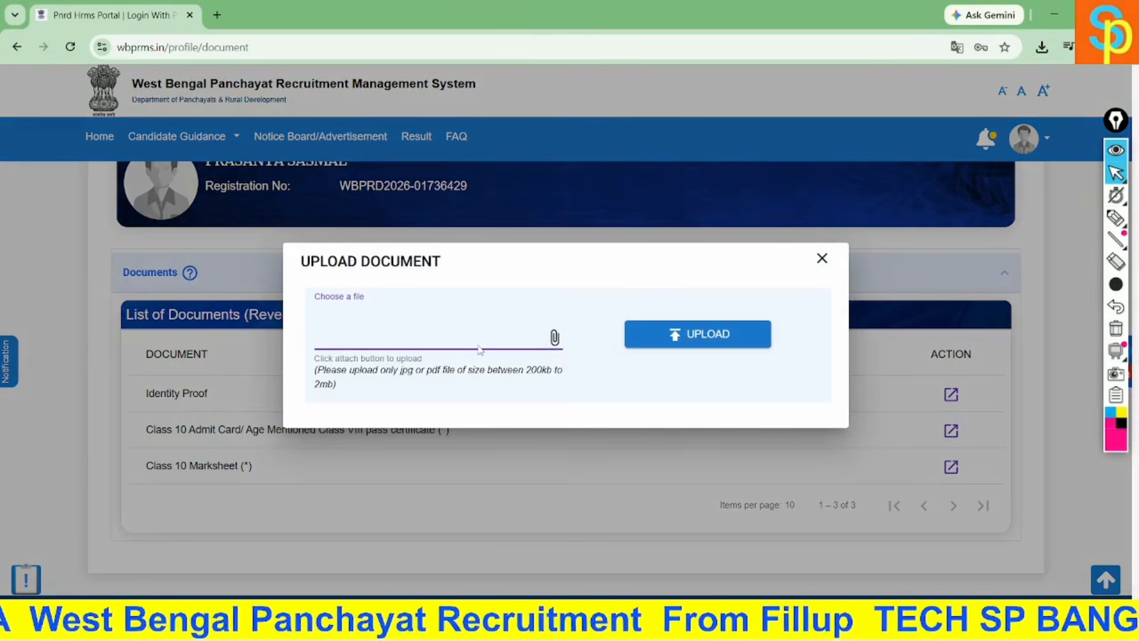
click(821, 262)
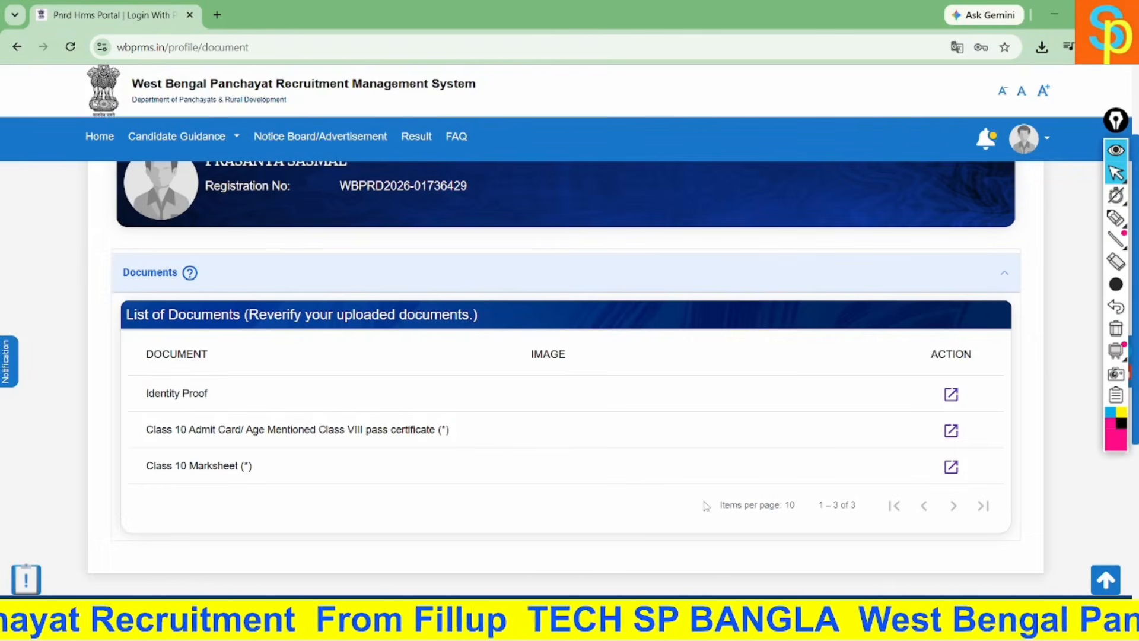
click(951, 472)
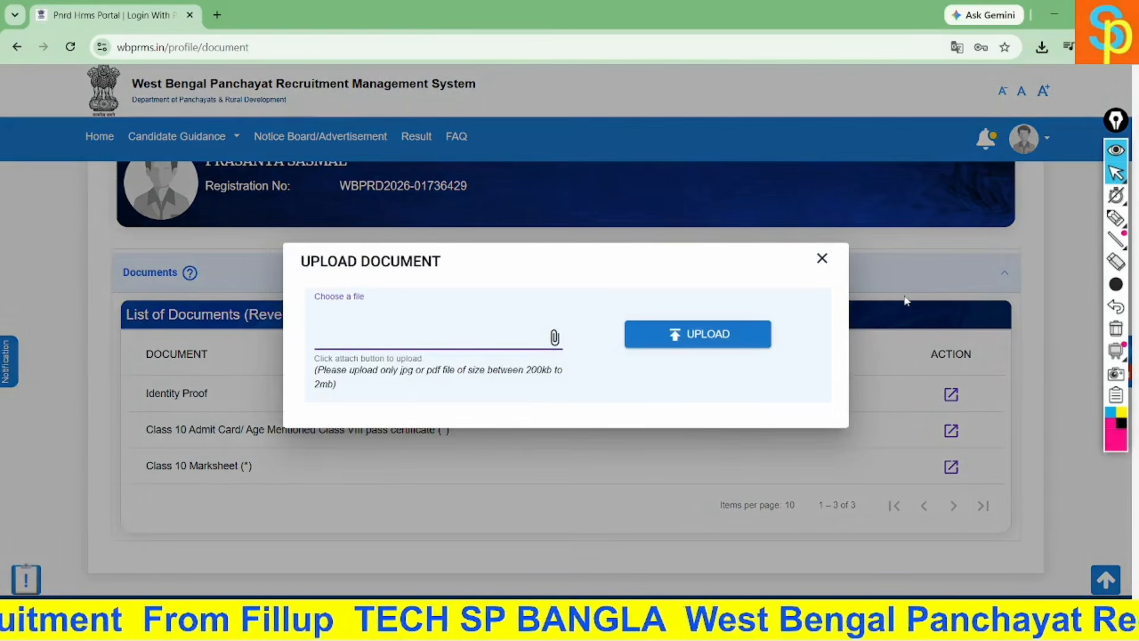
click(823, 260)
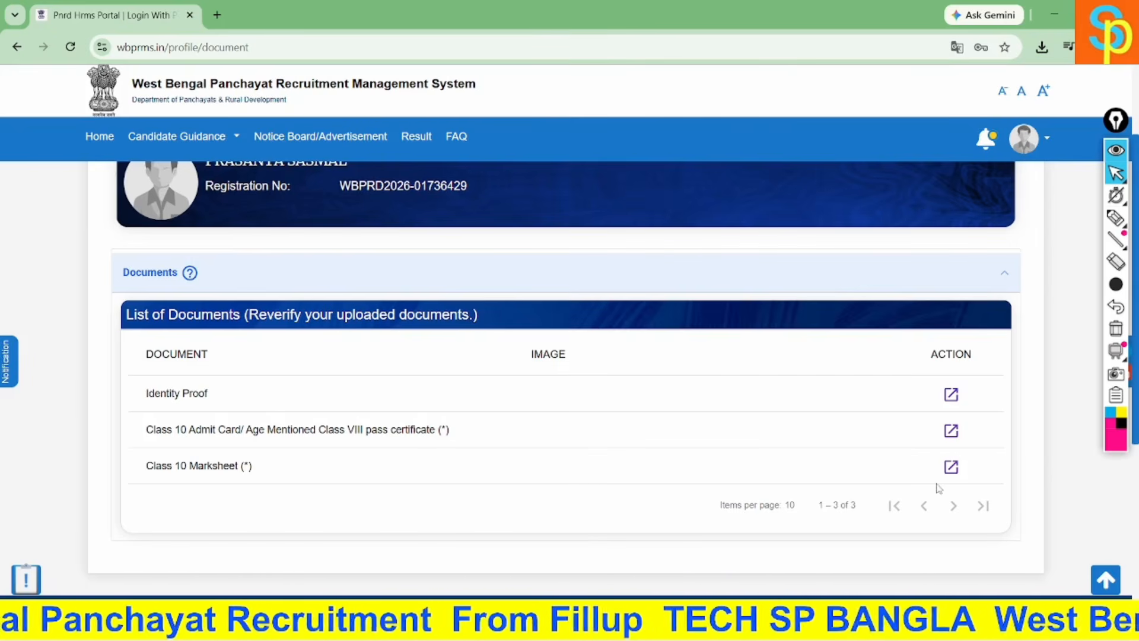
scroll(836, 466, down, 3)
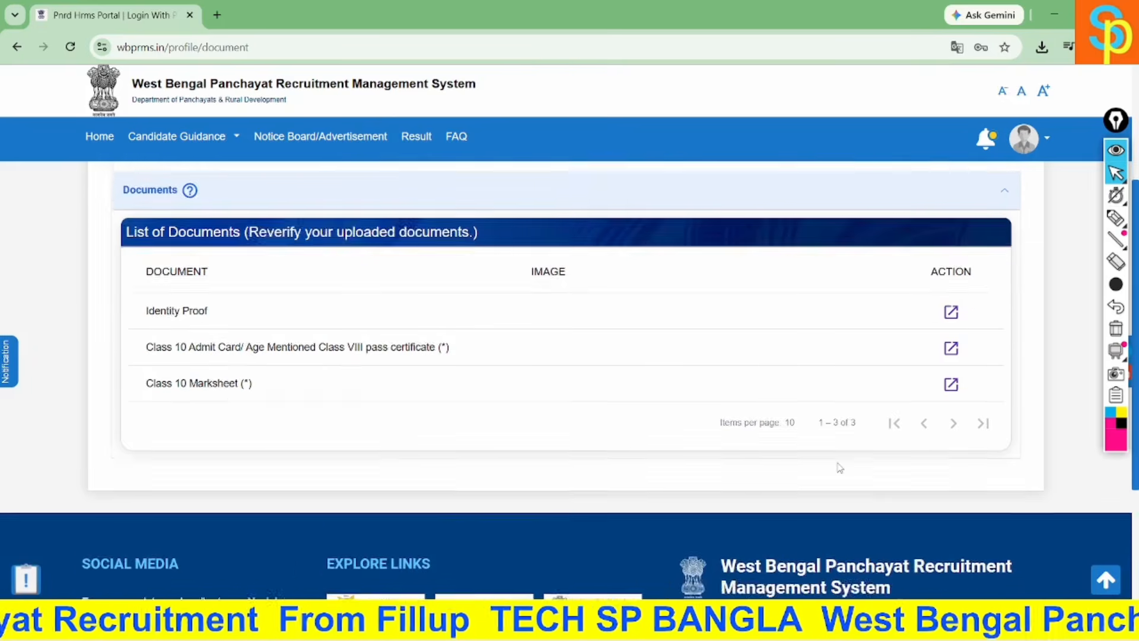
scroll(837, 467, up, 4)
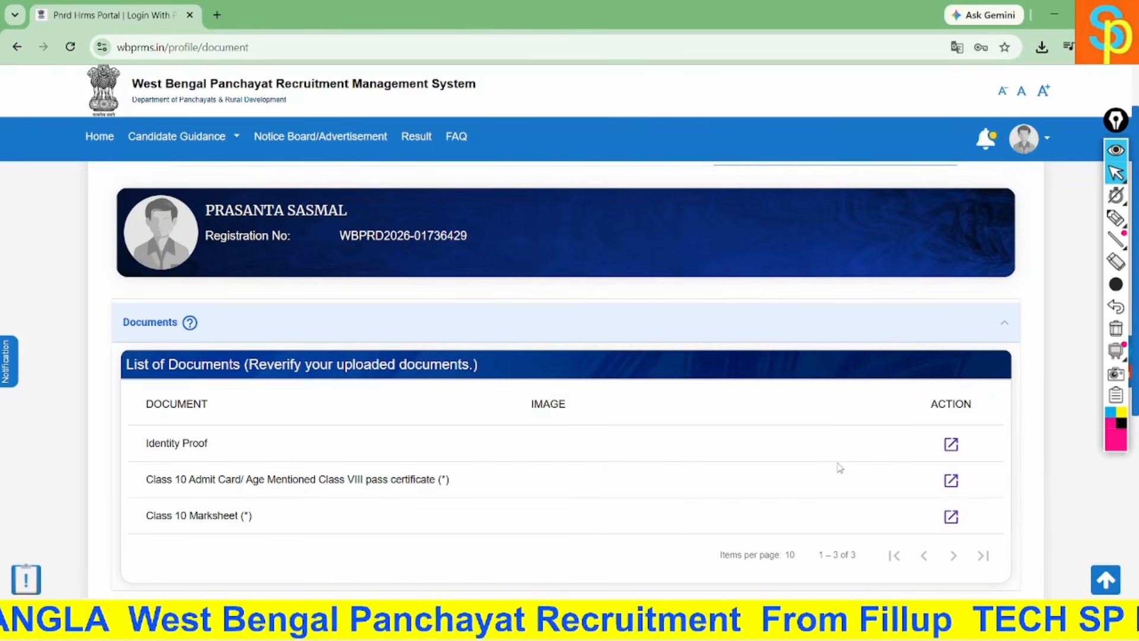
scroll(840, 467, down, 2)
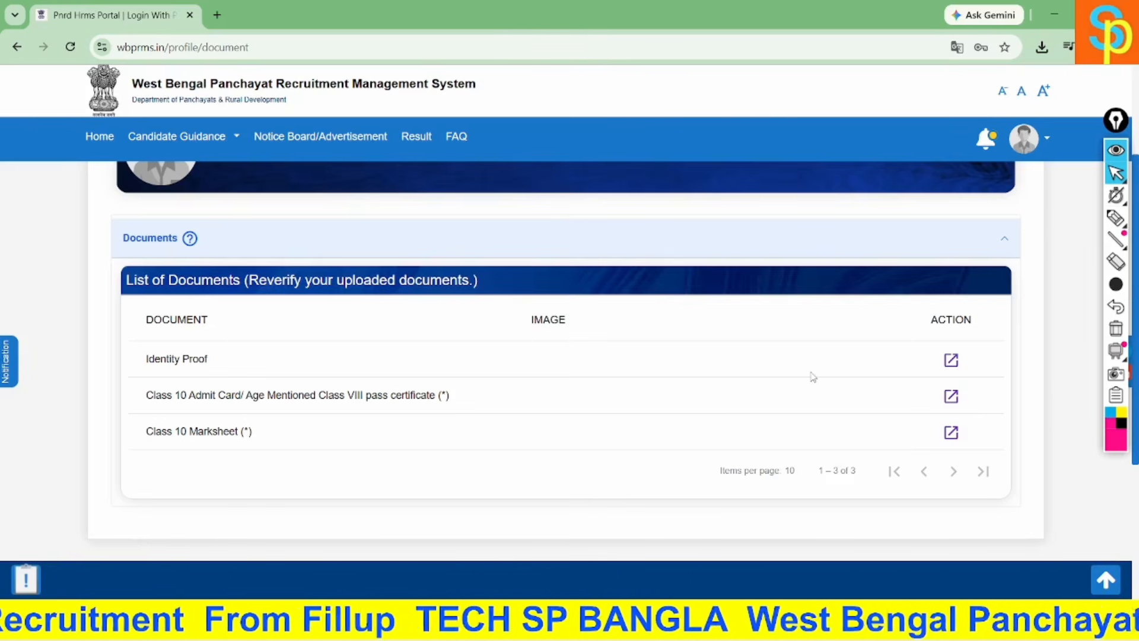
scroll(813, 376, up, 2)
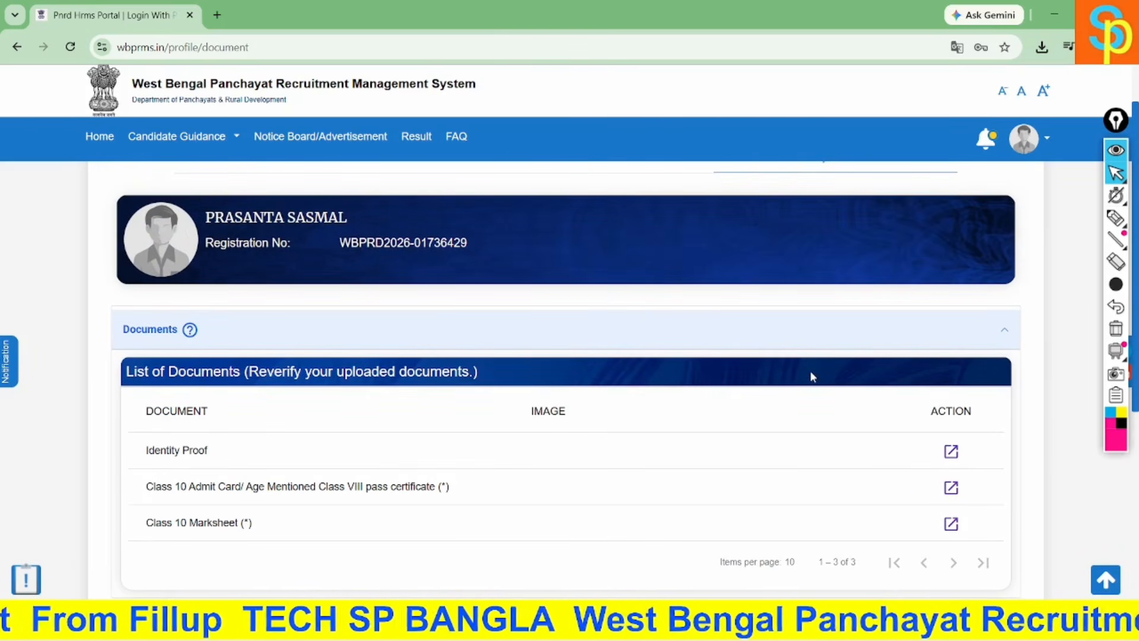